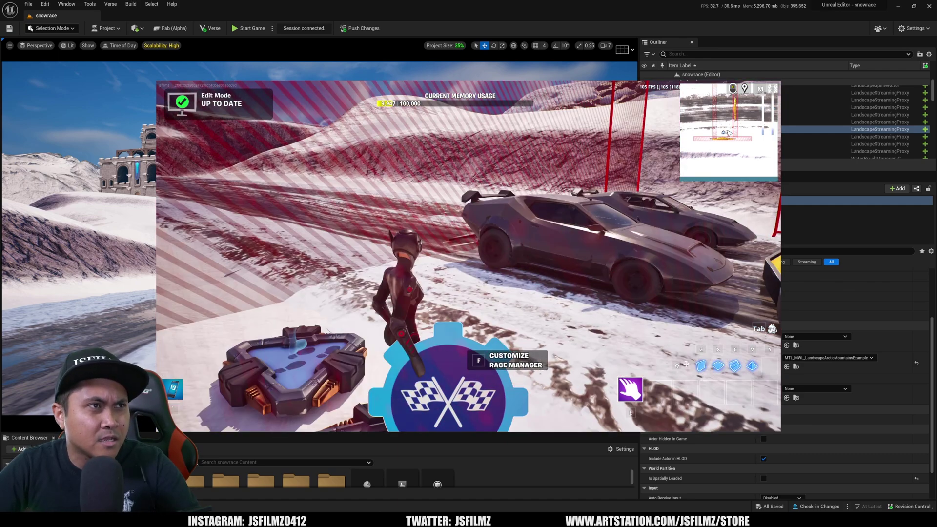
- Start the game in the running session and test-drive the sports car along the snowy track
{"action": "key", "text": "Escape"}
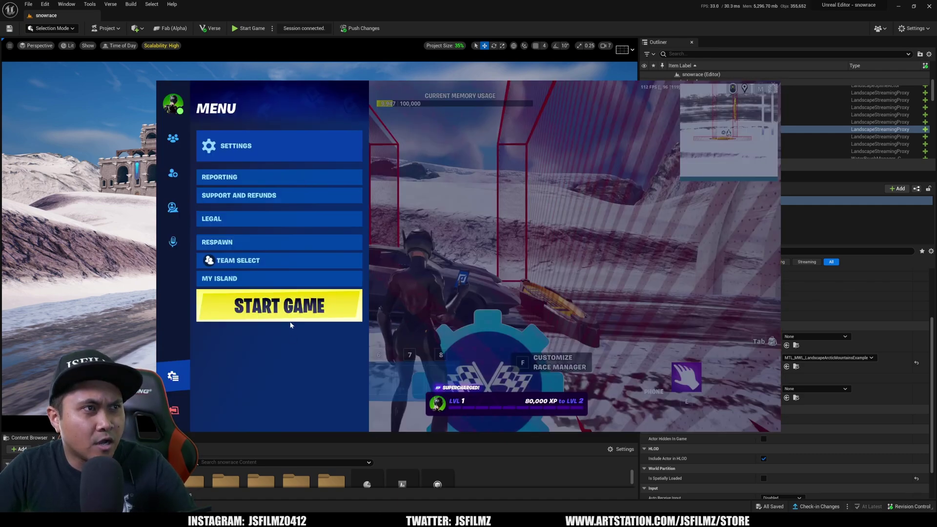
{"action": "left_click", "coordinate": [291, 318]}
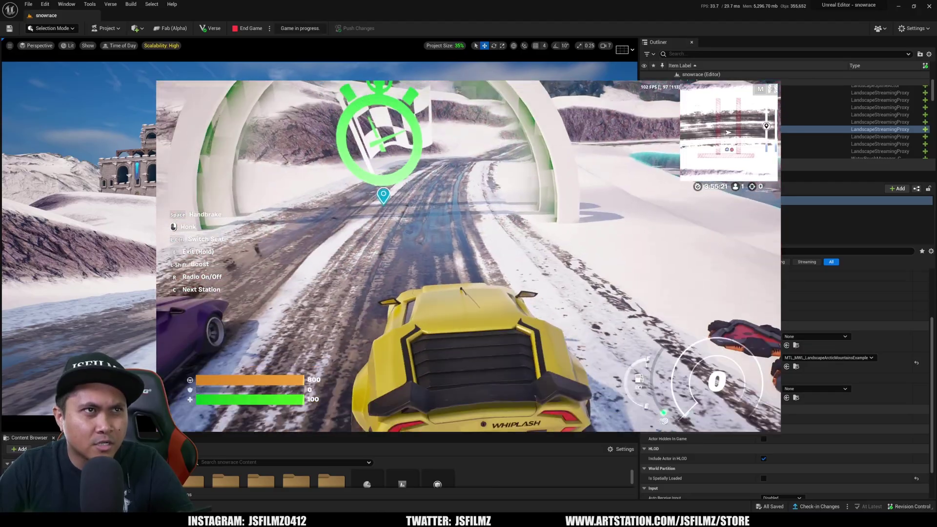
{"action": "key", "text": "w"}
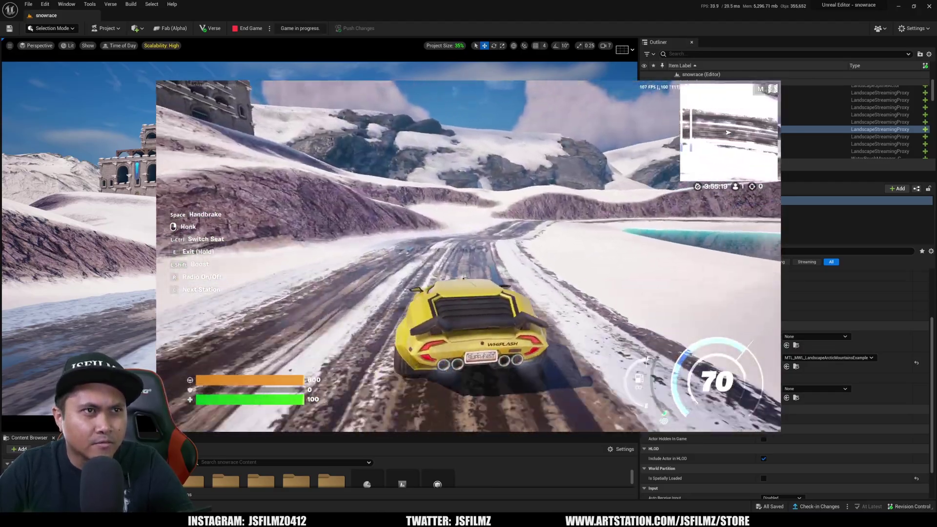
{"action": "key", "text": "d"}
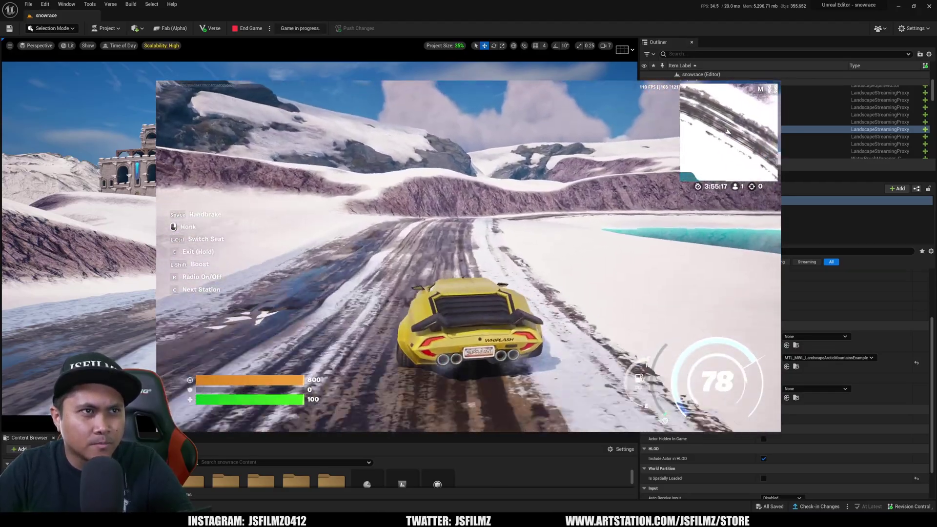
{"action": "key", "text": "d"}
{"action": "key", "text": "a"}
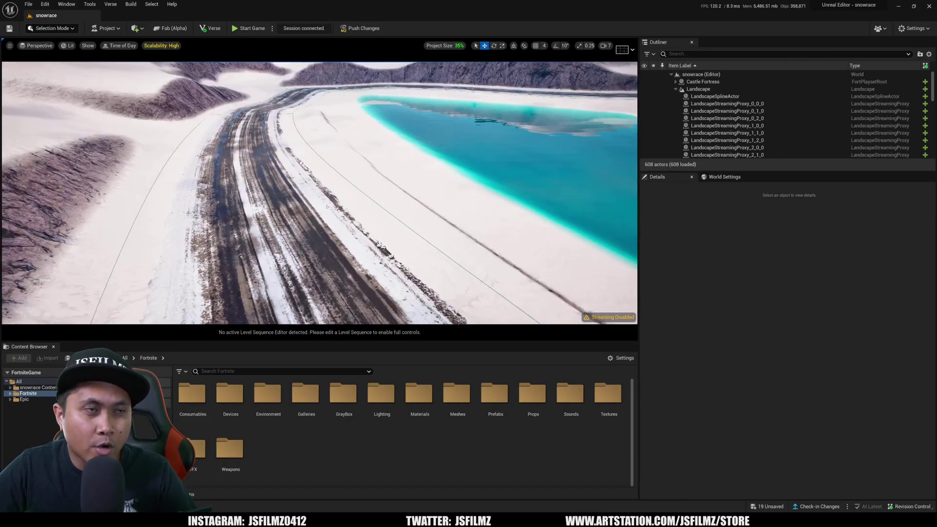
{"action": "right_click_drag", "start_coordinate": [489, 256], "coordinate": [528, 182]}
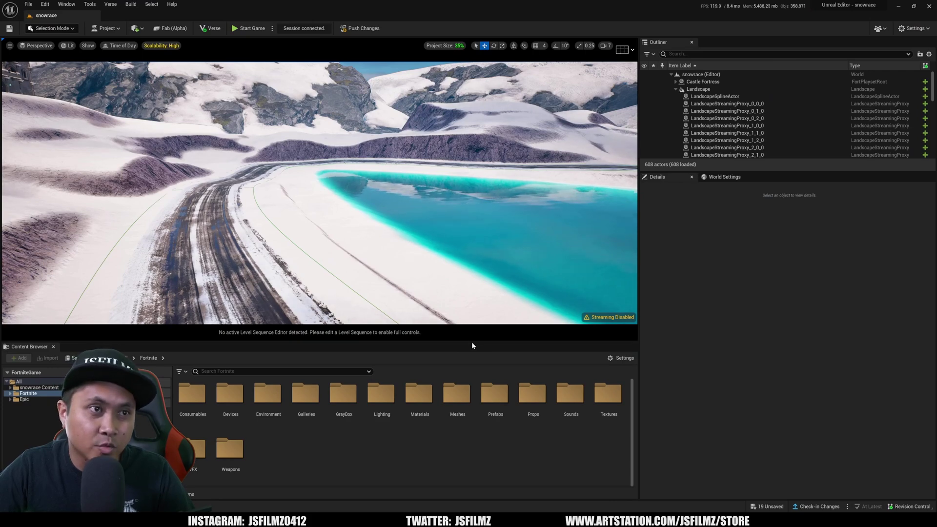
{"action": "left_click_drag", "start_coordinate": [472, 341], "coordinate": [488, 398]}
{"action": "right_click_drag", "start_coordinate": [439, 113], "coordinate": [551, 73]}
{"action": "right_click_drag", "start_coordinate": [390, 281], "coordinate": [390, 281]}
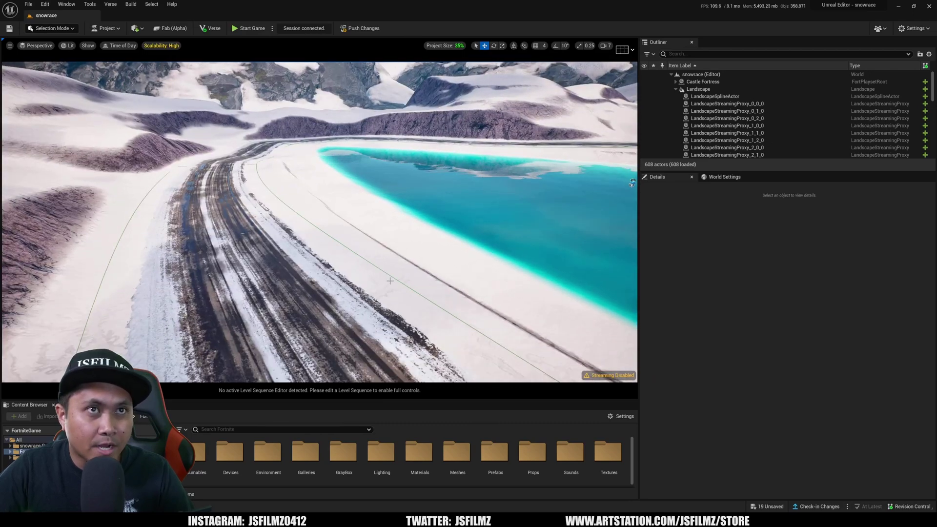
{"action": "scroll", "coordinate": [757, 111], "scroll_direction": "down", "scroll_amount": 15}
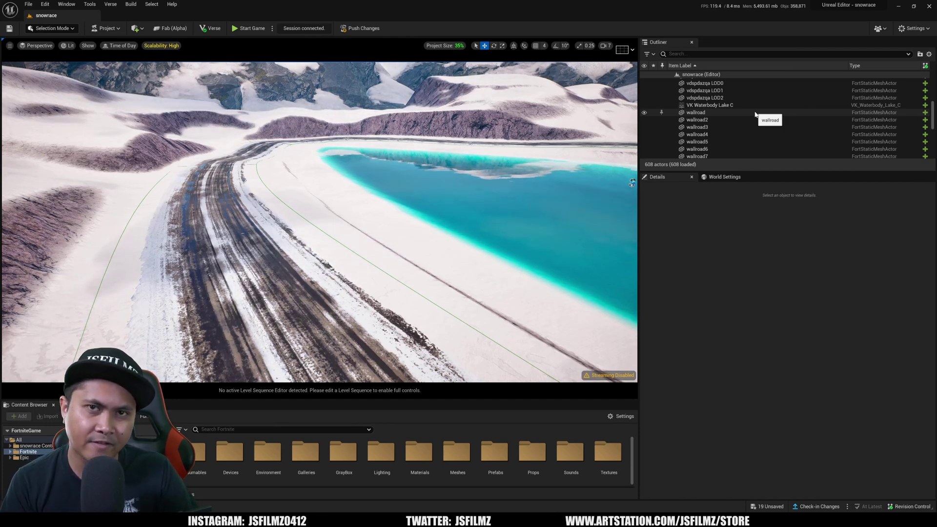
{"action": "left_click_drag", "start_coordinate": [396, 398], "coordinate": [396, 357]}
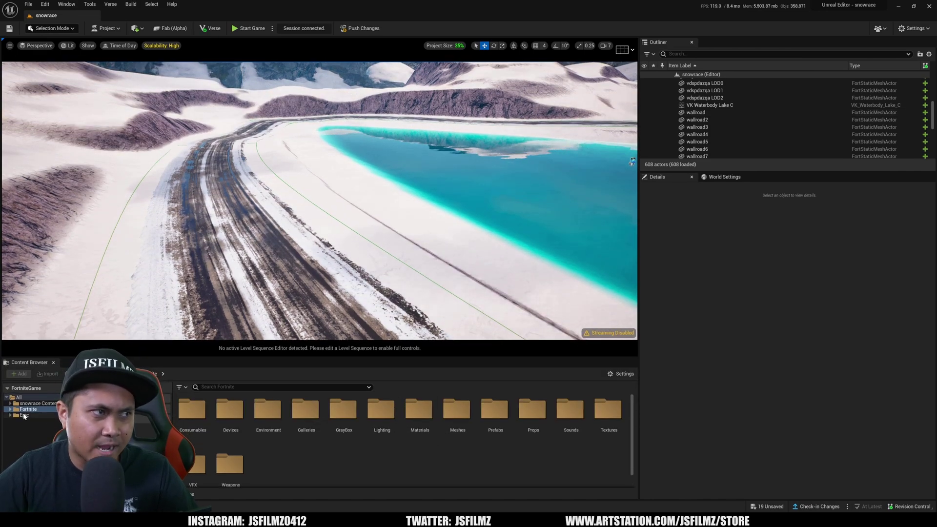
- Find the IslandSettings device among the Fortnite devices and place it on the snow between the road and the lake
{"action": "left_click", "coordinate": [28, 409]}
{"action": "left_click", "coordinate": [243, 387]}
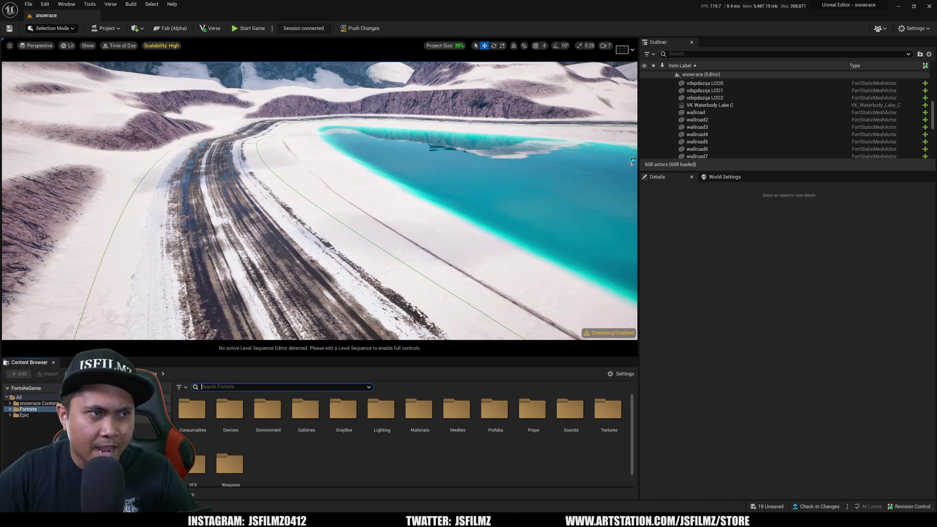
{"action": "double_click", "coordinate": [217, 429]}
{"action": "left_click", "coordinate": [219, 387]}
{"action": "type", "text": "islland sett"}
{"action": "left_click_drag", "start_coordinate": [191, 413], "coordinate": [396, 213]}
{"action": "key", "text": "w"}
{"action": "right_click_drag", "start_coordinate": [378, 261], "coordinate": [459, 242]}
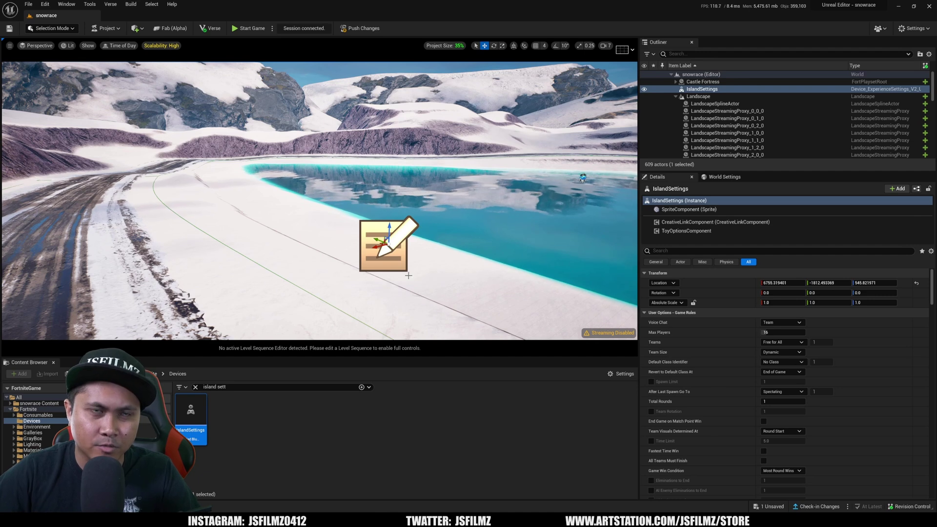
- Set the island's Max Players to 2 and look through its game rules and game settings
{"action": "scroll", "coordinate": [815, 374], "scroll_direction": "down", "scroll_amount": 5}
{"action": "scroll", "coordinate": [815, 374], "scroll_direction": "up", "scroll_amount": 4}
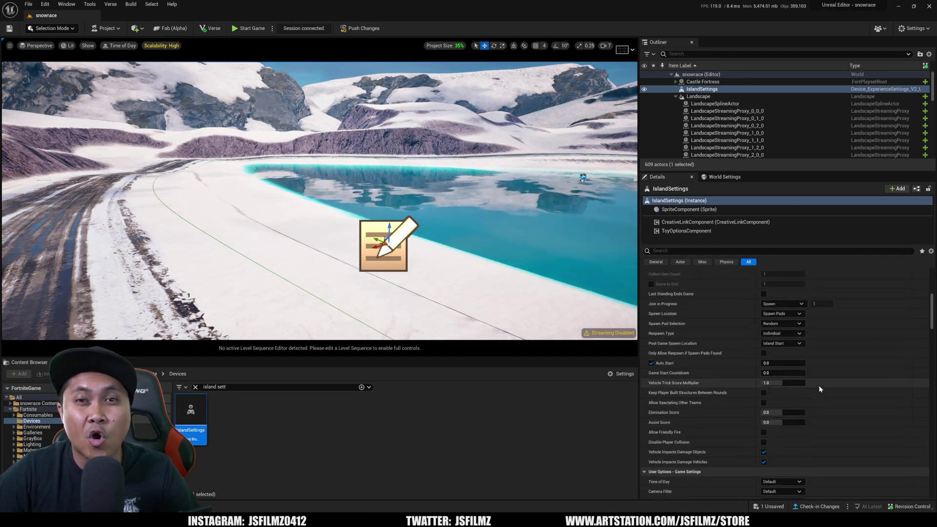
{"action": "scroll", "coordinate": [819, 389], "scroll_direction": "up", "scroll_amount": 4}
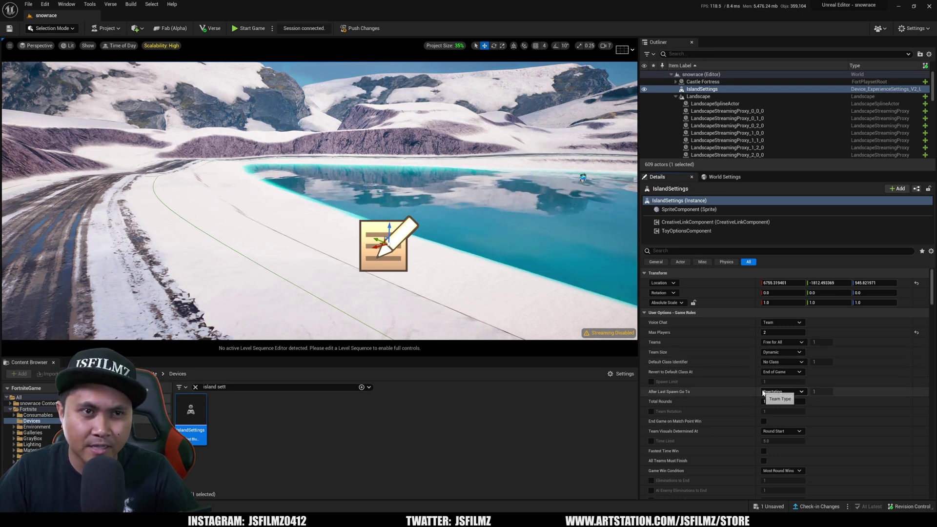
{"action": "scroll", "coordinate": [760, 401], "scroll_direction": "down", "scroll_amount": 10}
{"action": "scroll", "coordinate": [739, 380], "scroll_direction": "down", "scroll_amount": 5}
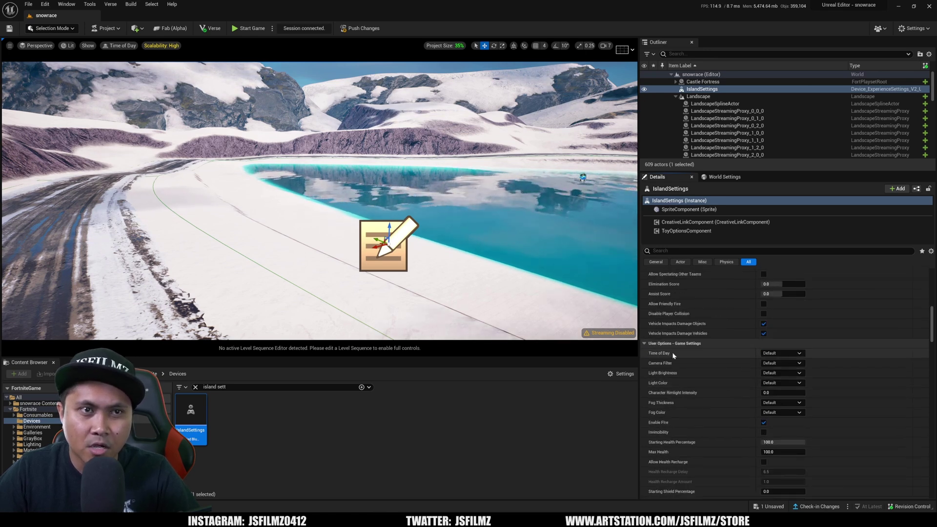
{"action": "scroll", "coordinate": [762, 373], "scroll_direction": "down", "scroll_amount": 2}
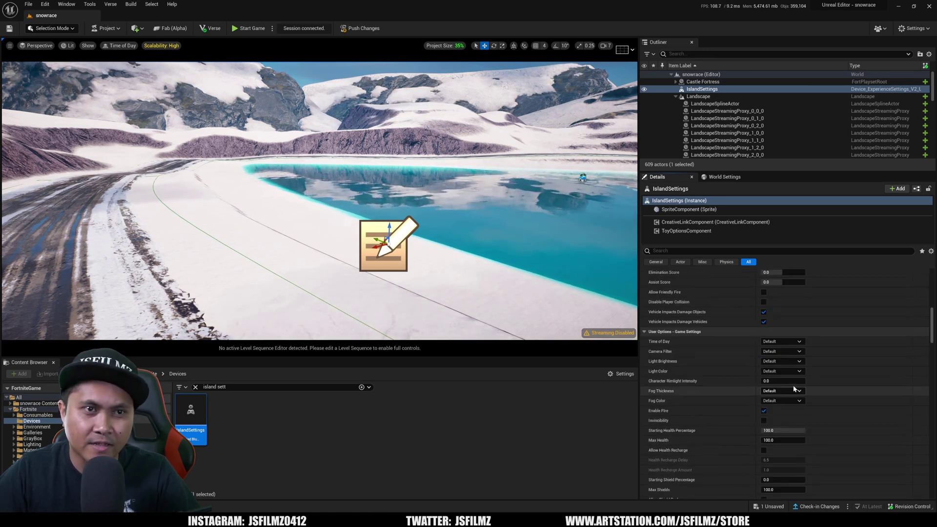
{"action": "scroll", "coordinate": [799, 394], "scroll_direction": "up", "scroll_amount": 4}
- Find the Timer Device among the devices and place it on the snow beside the IslandSettings device
{"action": "left_click", "coordinate": [219, 387]}
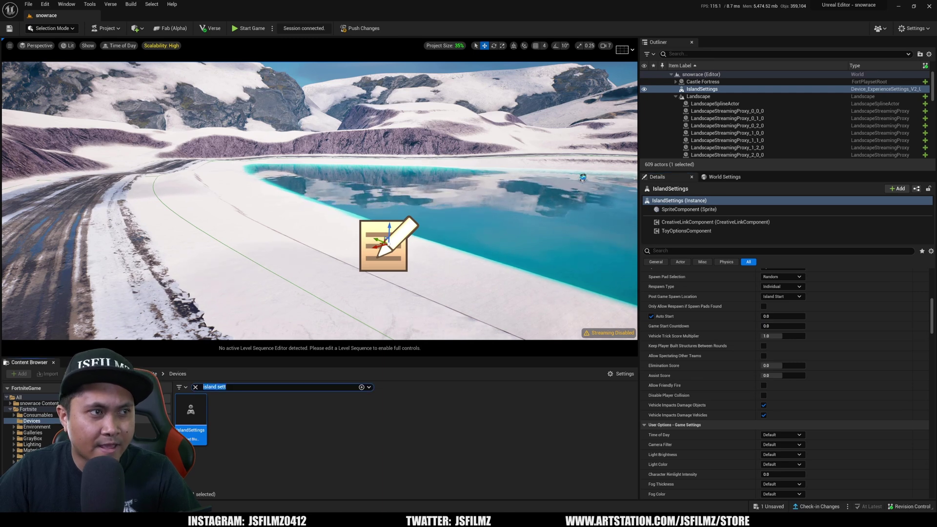
{"action": "type", "text": "tiimer device"}
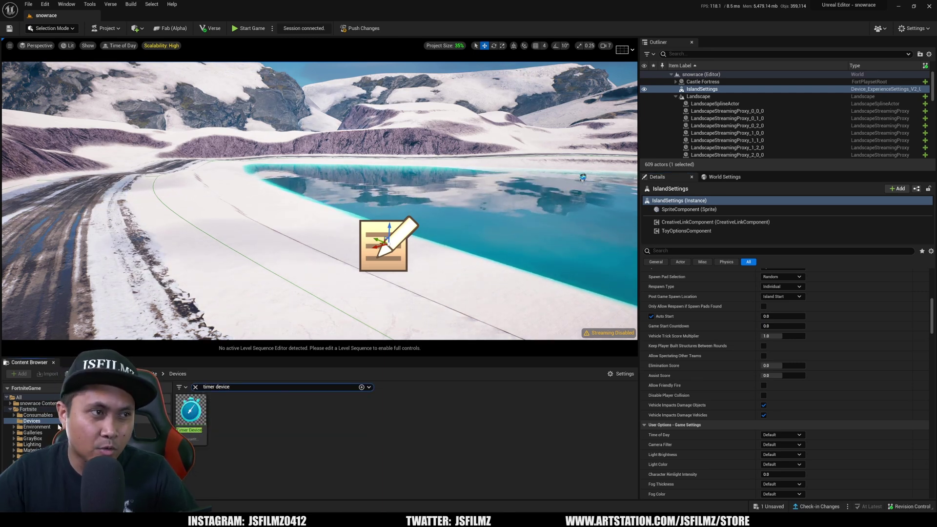
{"action": "left_click_drag", "start_coordinate": [190, 413], "coordinate": [422, 235]}
- Set the timer's duration to 10 and make it start at game start
{"action": "scroll", "coordinate": [727, 319], "scroll_direction": "up", "scroll_amount": 15}
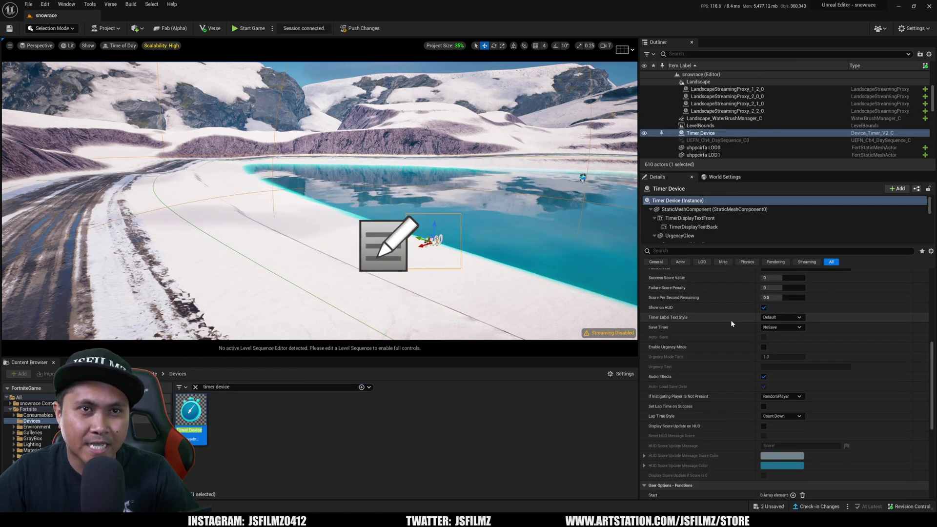
{"action": "left_click", "coordinate": [782, 322]}
{"action": "type", "text": "10"}
{"action": "key", "text": "Return"}
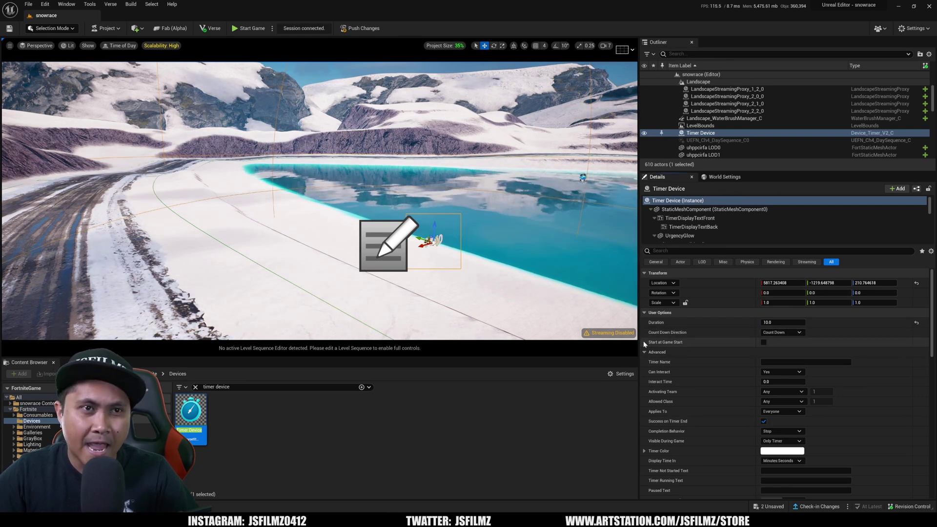
{"action": "left_click", "coordinate": [764, 342]}
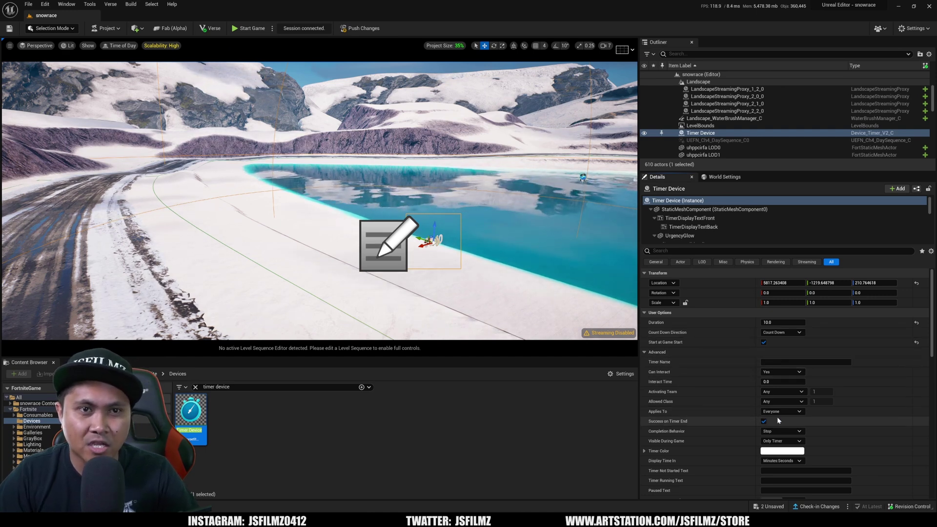
- Find the Race Manager device and place it on the snow near the timer
{"action": "left_click", "coordinate": [216, 387]}
{"action": "type", "text": "race manager"}
{"action": "left_click_drag", "start_coordinate": [191, 415], "coordinate": [336, 259]}
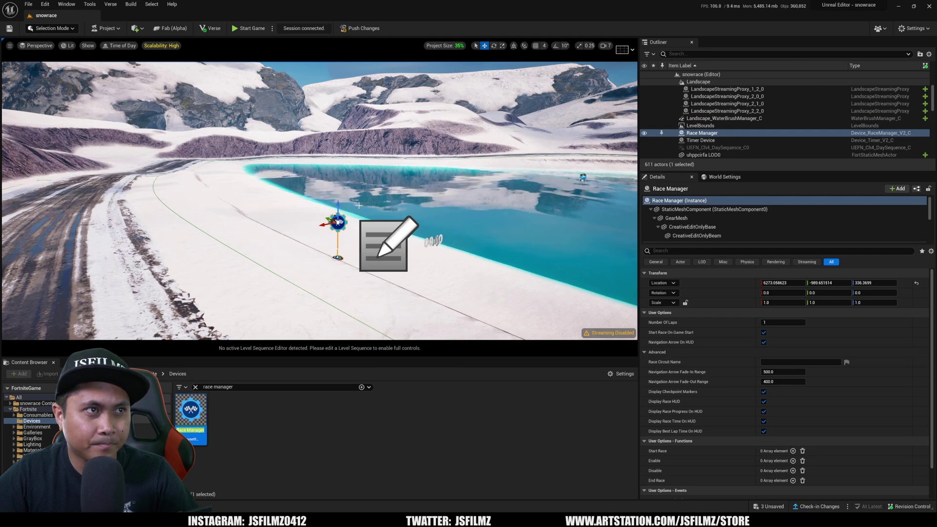
- Turn off starting the race on game start and name the Race Manager's circuit JSFILMZ
{"action": "left_click", "coordinate": [764, 332]}
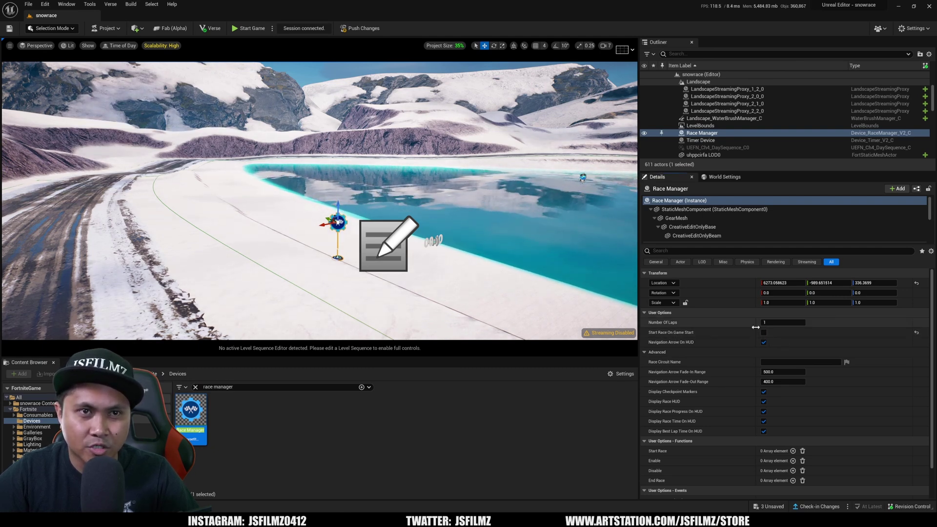
{"action": "left_click", "coordinate": [783, 362]}
{"action": "type", "text": "JSFILMZ"}
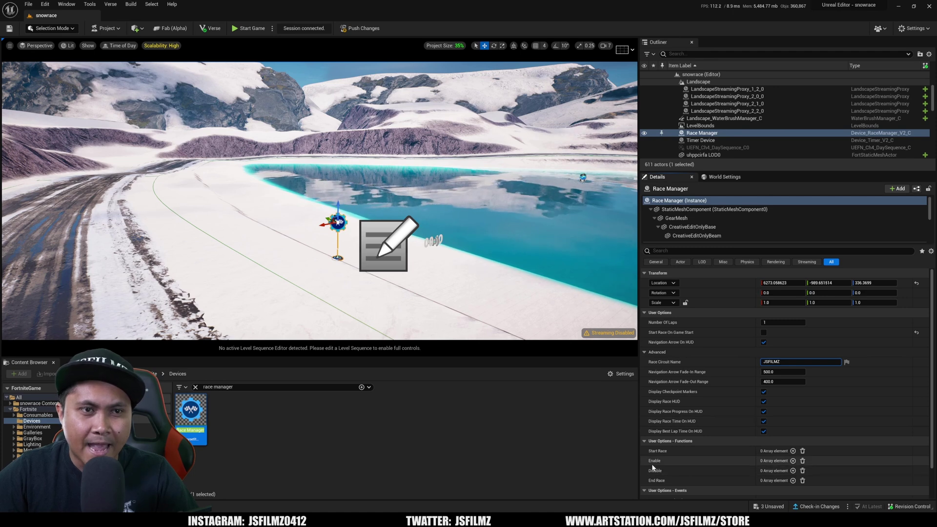
- Bind the Race Manager's Start Race function to the Timer Device's On Success event and postpone the autosave
{"action": "left_click", "coordinate": [792, 451]}
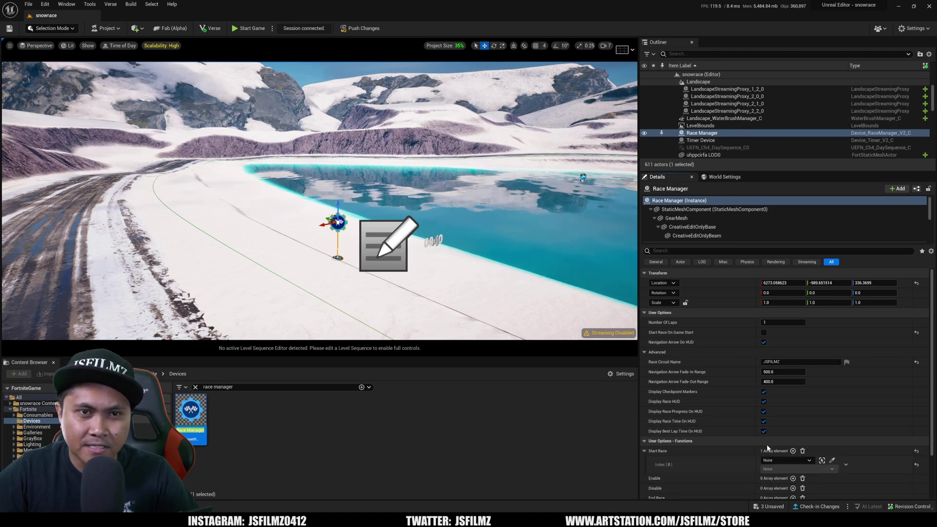
{"action": "left_click", "coordinate": [831, 449]}
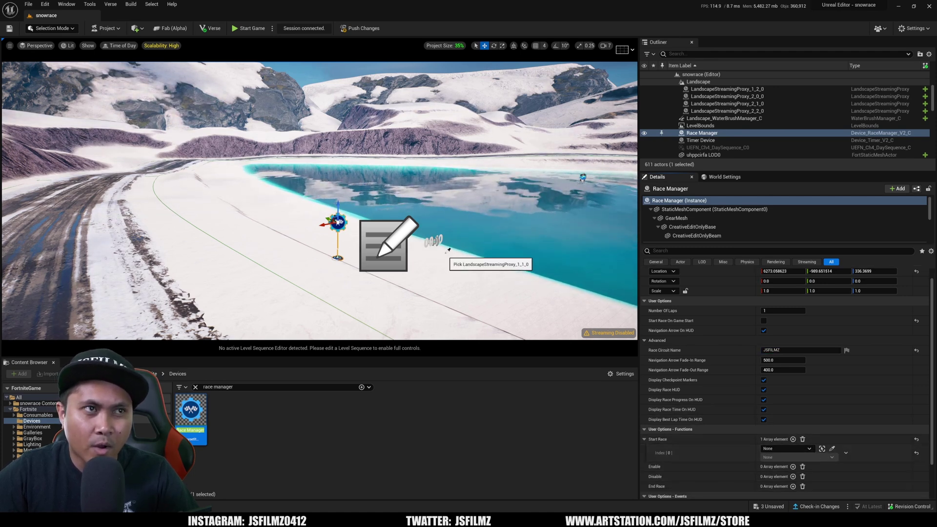
{"action": "left_click", "coordinate": [428, 243]}
{"action": "left_click", "coordinate": [792, 456]}
{"action": "left_click", "coordinate": [805, 472]}
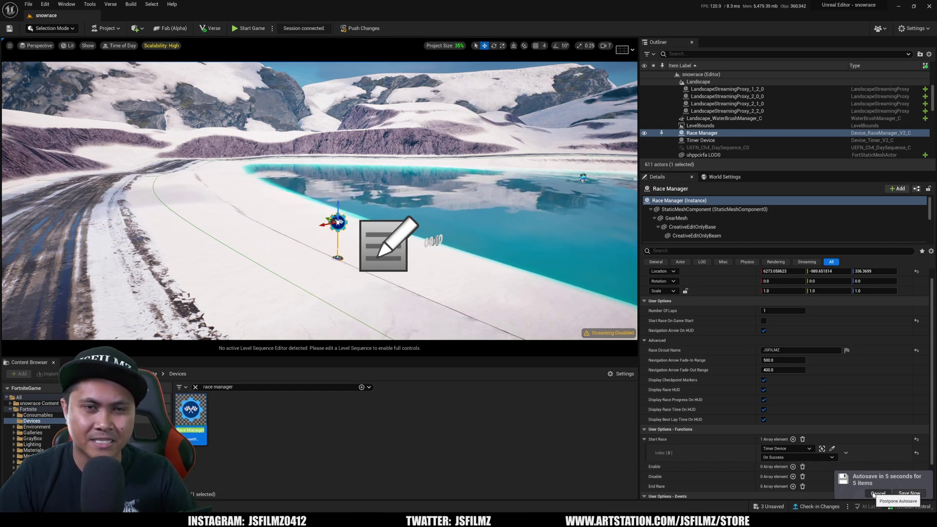
{"action": "left_click", "coordinate": [873, 494]}
- Find the Player Spawner among the devices and place one at the edge of the road
{"action": "mouse_move", "coordinate": [399, 255]}
{"action": "right_mouse_down"}
{"action": "mouse_move", "coordinate": [439, 275]}
{"action": "mouse_move", "coordinate": [400, 256]}
{"action": "right_mouse_up"}
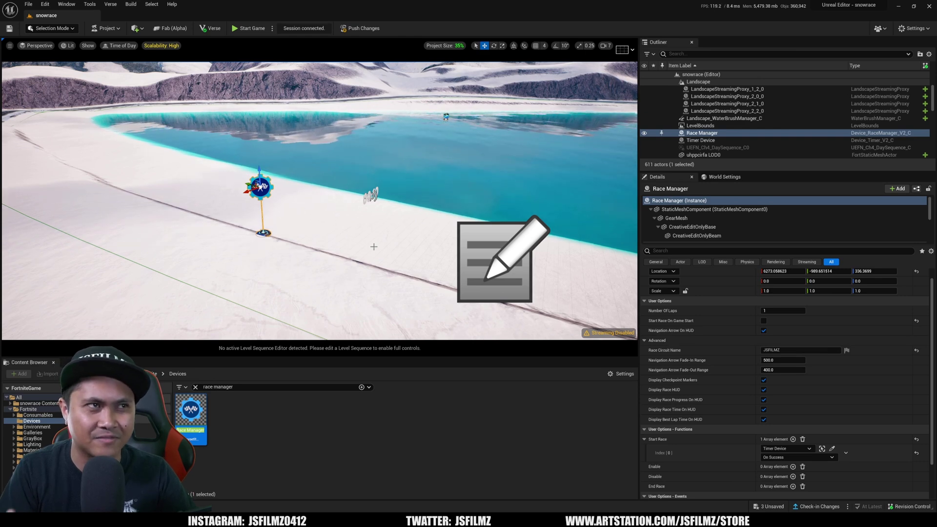
{"action": "mouse_move", "coordinate": [374, 246]}
{"action": "right_mouse_down"}
{"action": "mouse_move", "coordinate": [407, 248]}
{"action": "mouse_move", "coordinate": [386, 244]}
{"action": "mouse_move", "coordinate": [386, 259]}
{"action": "mouse_move", "coordinate": [508, 263]}
{"action": "mouse_move", "coordinate": [430, 254]}
{"action": "right_mouse_up"}
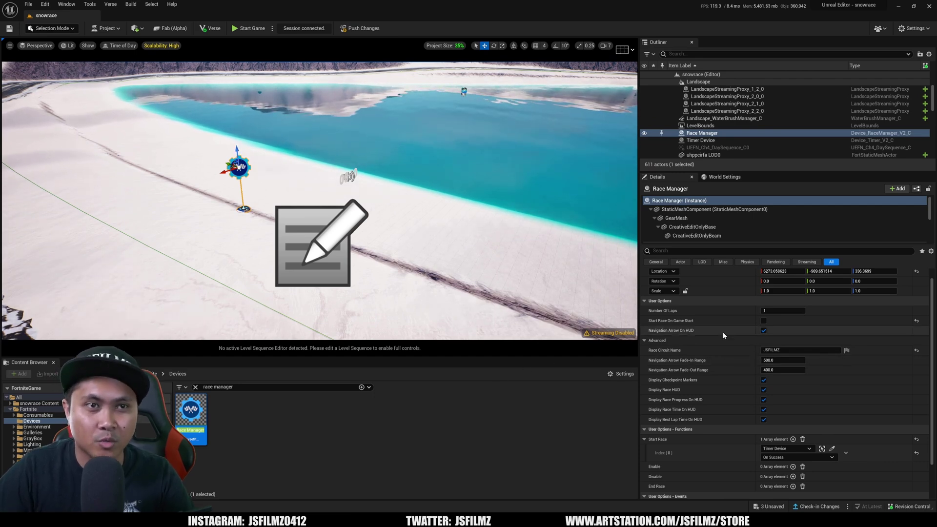
{"action": "key", "text": "s"}
{"action": "right_click_drag", "start_coordinate": [266, 323], "coordinate": [192, 312]}
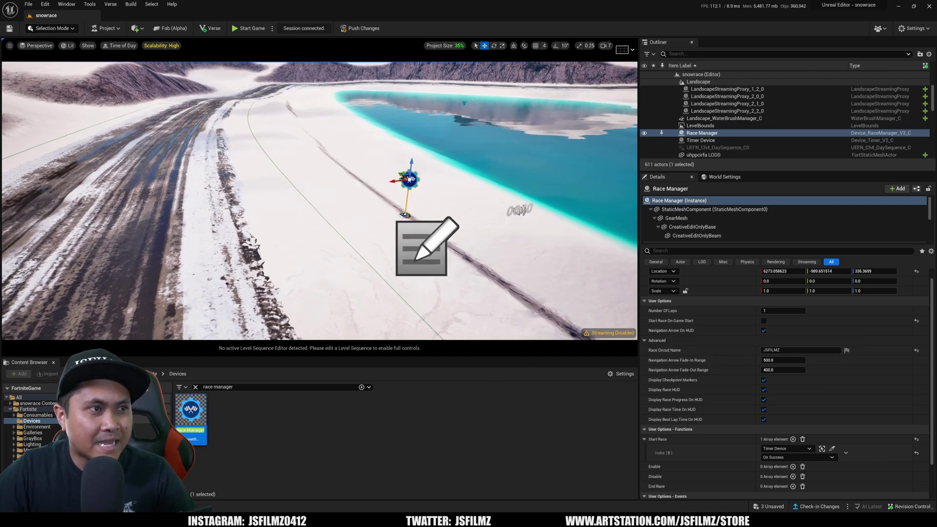
{"action": "key", "text": "ctrl+a"}
{"action": "type", "text": "player spaw"}
{"action": "left_click", "coordinate": [288, 447]}
{"action": "key", "text": "s"}
{"action": "right_click_drag", "start_coordinate": [266, 312], "coordinate": [242, 330]}
{"action": "left_click_drag", "start_coordinate": [191, 412], "coordinate": [339, 283]}
- Rotate the Player Spawner about its vertical axis to about -152.8°
{"action": "right_click_drag", "start_coordinate": [353, 278], "coordinate": [344, 251]}
{"action": "key", "text": "e"}
{"action": "left_click_drag", "start_coordinate": [354, 278], "coordinate": [411, 228]}
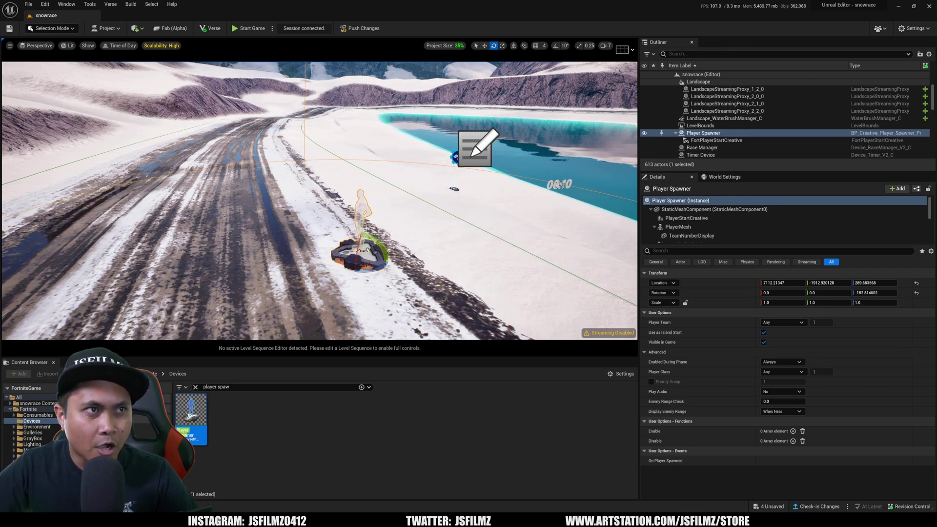
- Filter the Player Spawner's properties for "visib" to check its visibility options, and clear the filter
{"action": "left_click", "coordinate": [703, 251]}
{"action": "type", "text": "visib"}
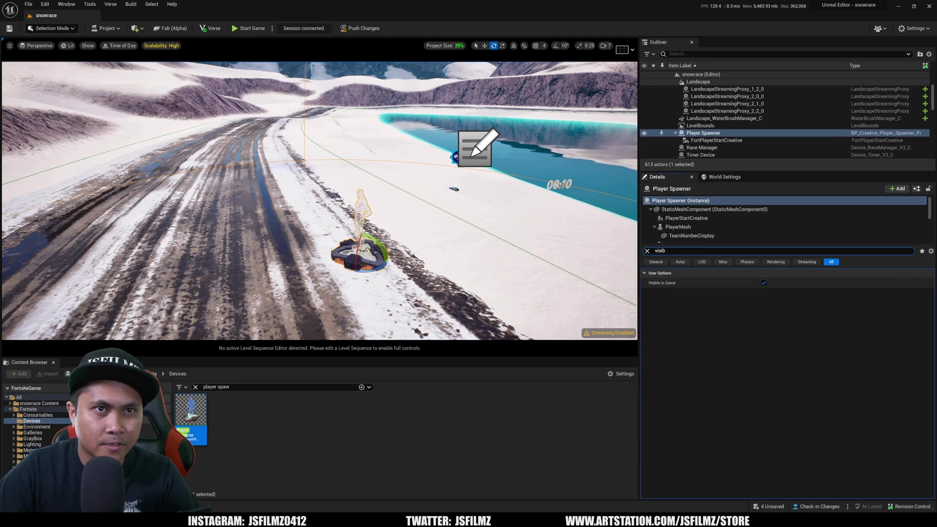
{"action": "left_click", "coordinate": [647, 251]}
- Search the devices for "car spaw" and place a Sports Car Spawner on the road near the Player Spawner
{"action": "right_click_drag", "start_coordinate": [462, 255], "coordinate": [354, 327]}
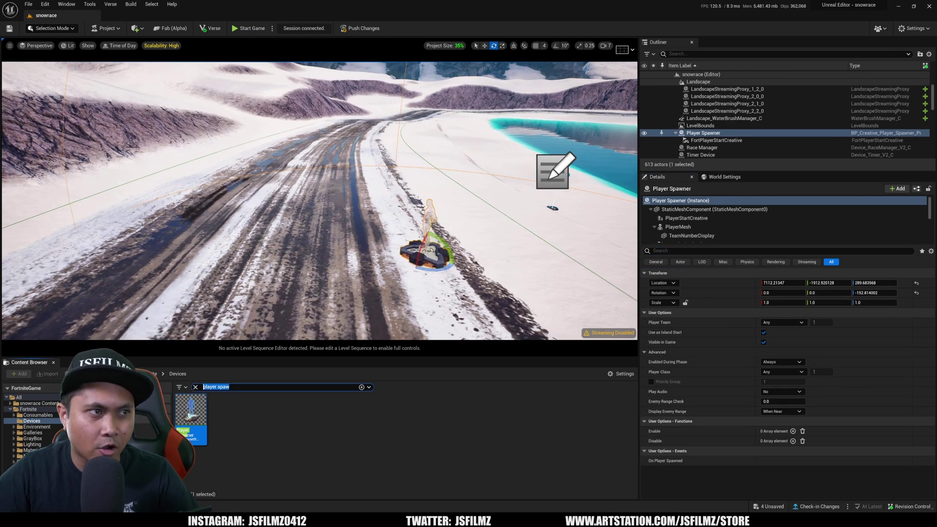
{"action": "type", "text": "car apa"}
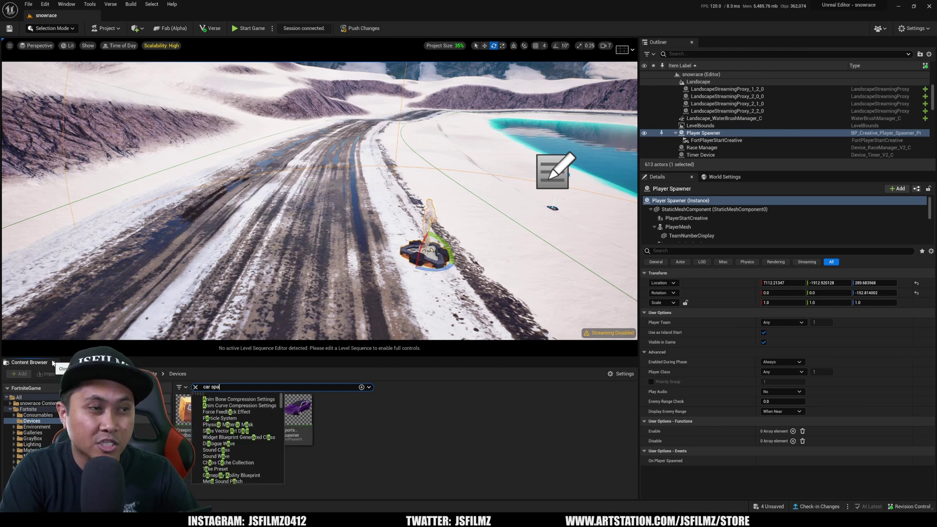
{"action": "type", "text": "w"}
{"action": "key", "text": "Return"}
{"action": "left_click_drag", "start_coordinate": [263, 415], "coordinate": [188, 286]}
{"action": "right_click_drag", "start_coordinate": [188, 286], "coordinate": [371, 254]}
- Rotate the Sports Car Spawner to face along the track at about 82° and tilt it about -2.1° to follow the road
{"action": "key", "text": "e"}
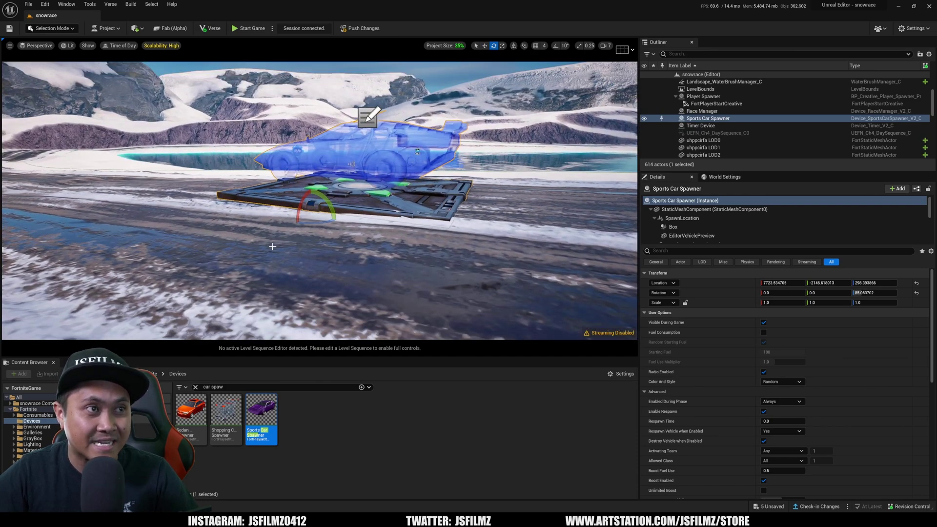
{"action": "left_click", "coordinate": [307, 219]}
{"action": "left_click", "coordinate": [312, 204]}
{"action": "left_click_drag", "start_coordinate": [295, 218], "coordinate": [310, 194]}
{"action": "right_click_drag", "start_coordinate": [311, 195], "coordinate": [313, 220]}
{"action": "key", "text": "s"}
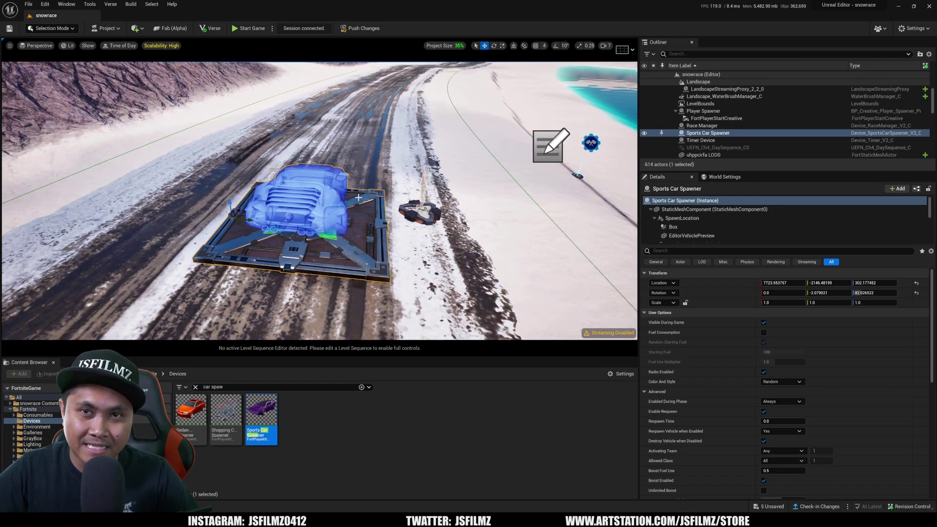
- Bind the Sports Car Spawner's Assigns Driver function to the Player Spawner's On Player Spawned event
{"action": "scroll", "coordinate": [697, 337], "scroll_direction": "down", "scroll_amount": 10}
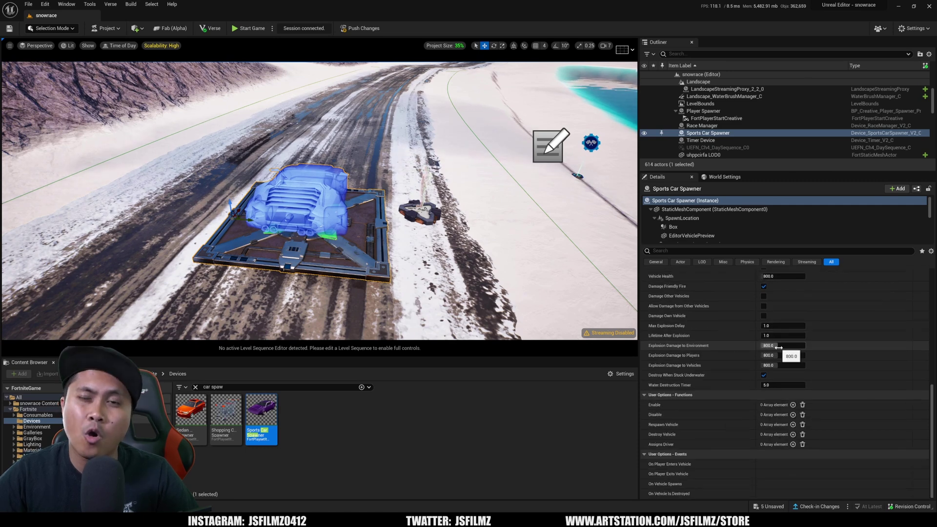
{"action": "left_click", "coordinate": [793, 444]}
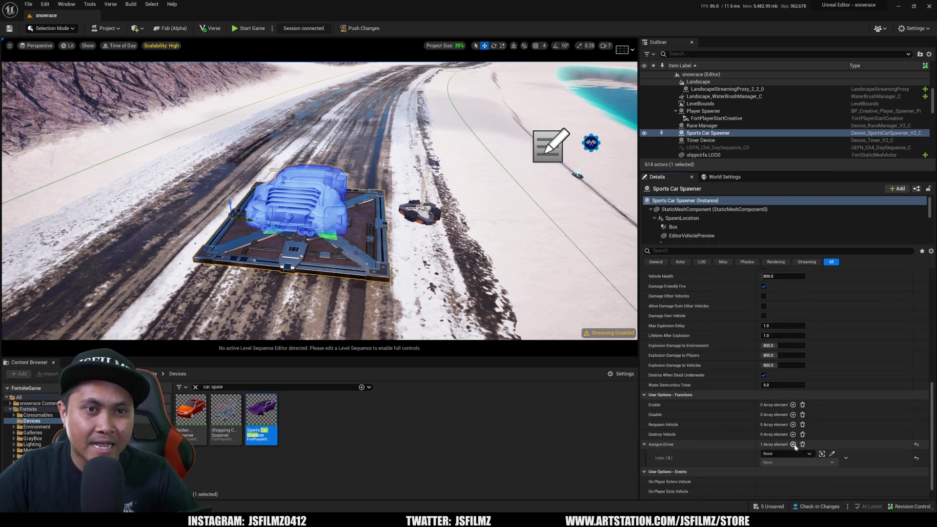
{"action": "left_click", "coordinate": [832, 454]}
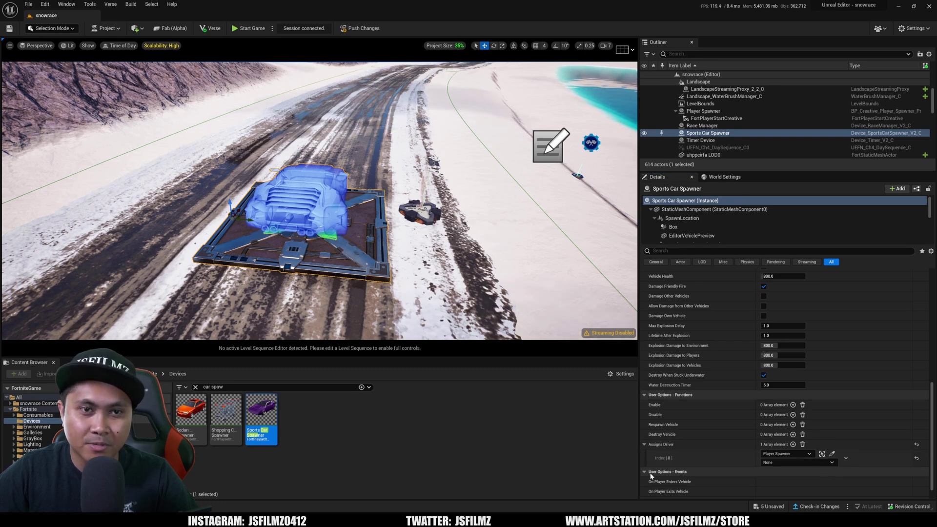
{"action": "left_click", "coordinate": [798, 462]}
{"action": "left_click", "coordinate": [802, 477]}
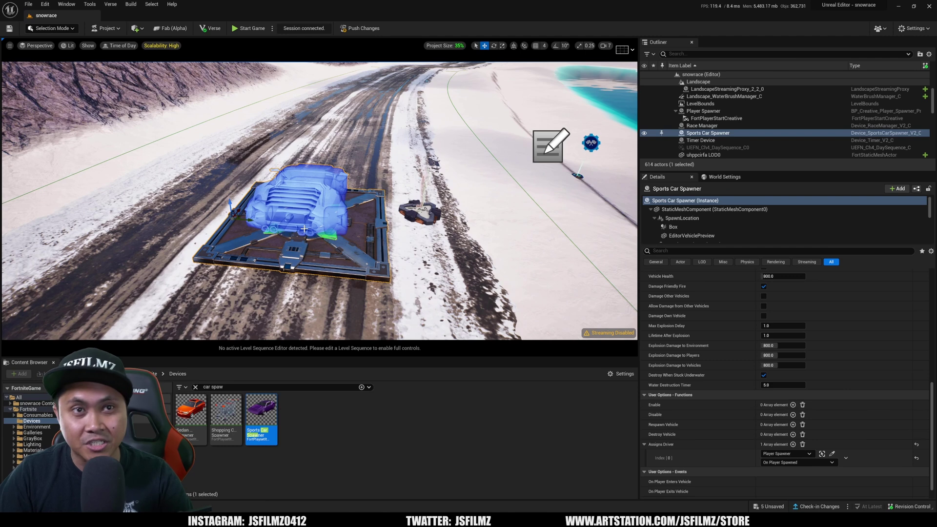
{"action": "scroll", "coordinate": [720, 372], "scroll_direction": "up", "scroll_amount": 10}
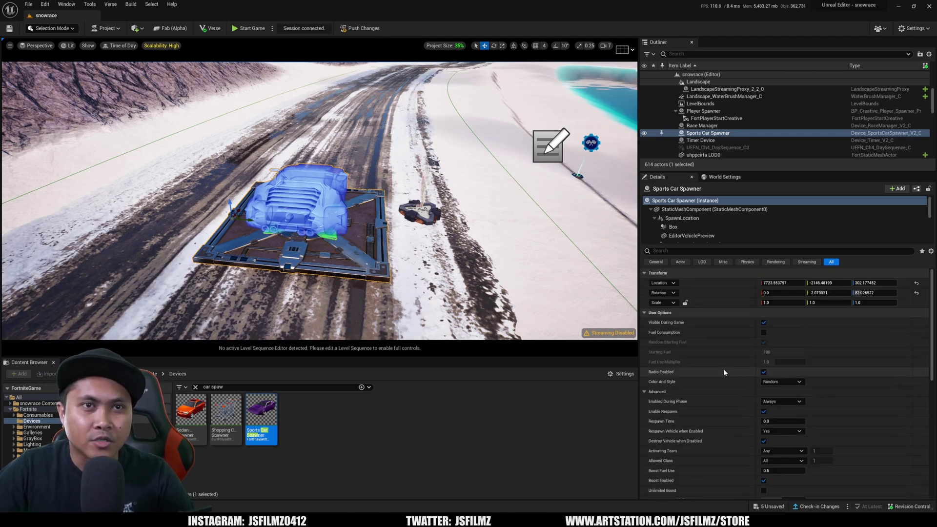
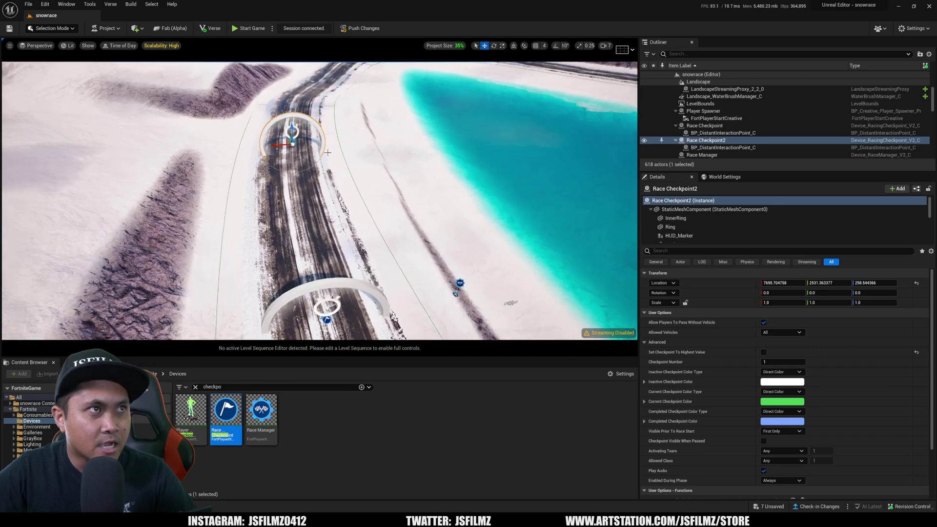
- Duplicate the second race checkpoint to place a third and fourth around the bend, turned to about 8.4° and 29.4°
{"action": "right_click_drag", "start_coordinate": [309, 178], "coordinate": [263, 280]}
{"action": "left_click_drag", "start_coordinate": [253, 274], "coordinate": [182, 251], "text": "alt"}
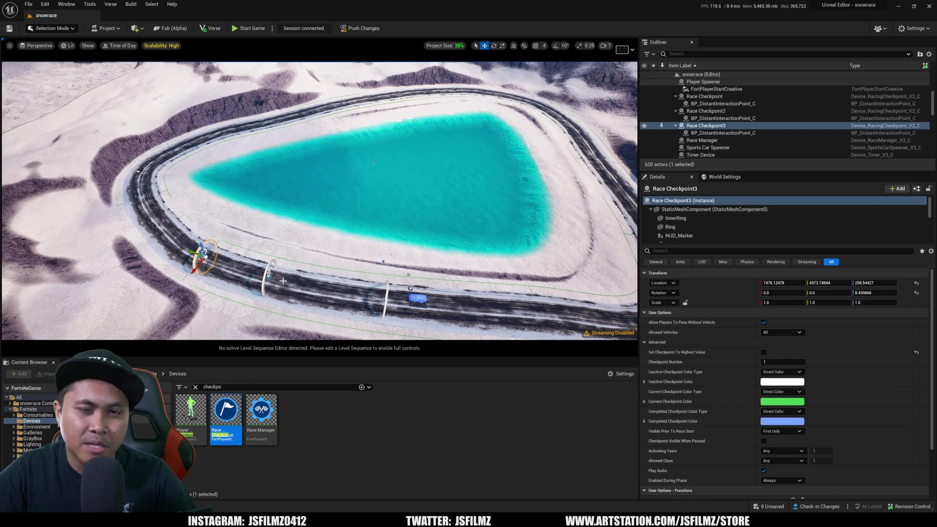
{"action": "left_click_drag", "start_coordinate": [199, 268], "coordinate": [342, 100], "text": "alt"}
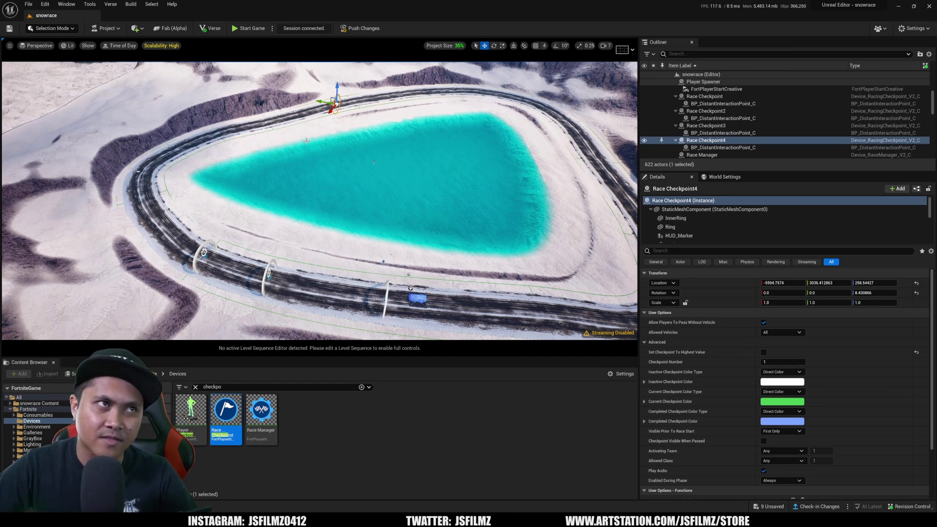
{"action": "key", "text": "ctrl+z"}
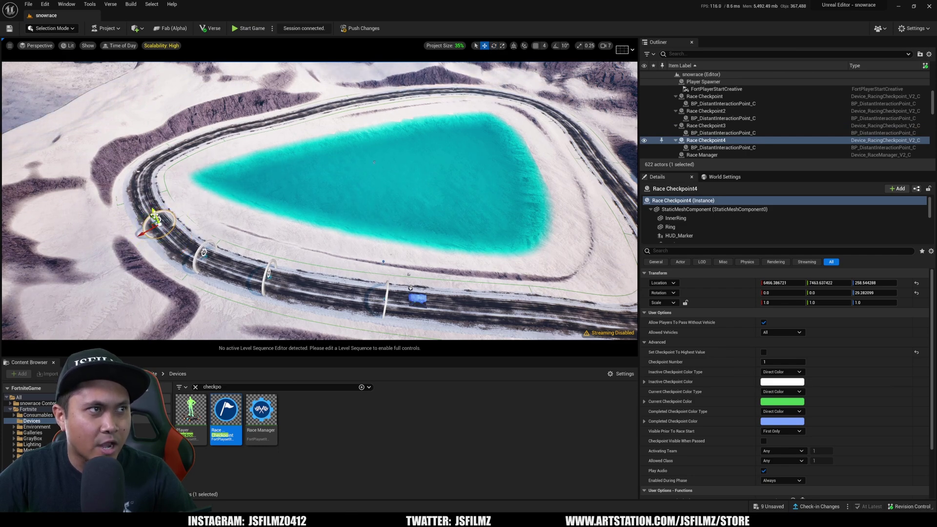
- Duplicate the fourth checkpoint onto the road on the lake's far side and turn it to about -42.7°
{"action": "left_click_drag", "start_coordinate": [151, 218], "coordinate": [140, 205], "text": "alt"}
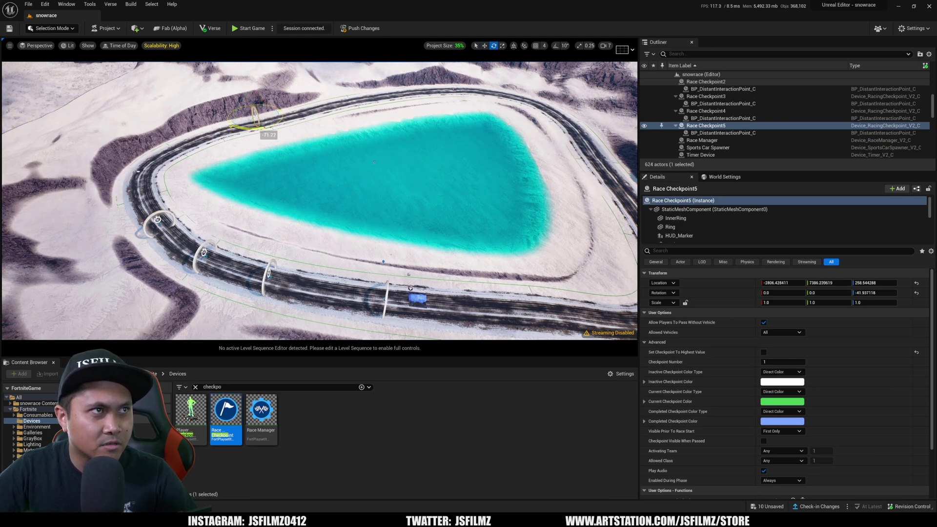
{"action": "key", "text": "w"}
{"action": "key", "text": "f"}
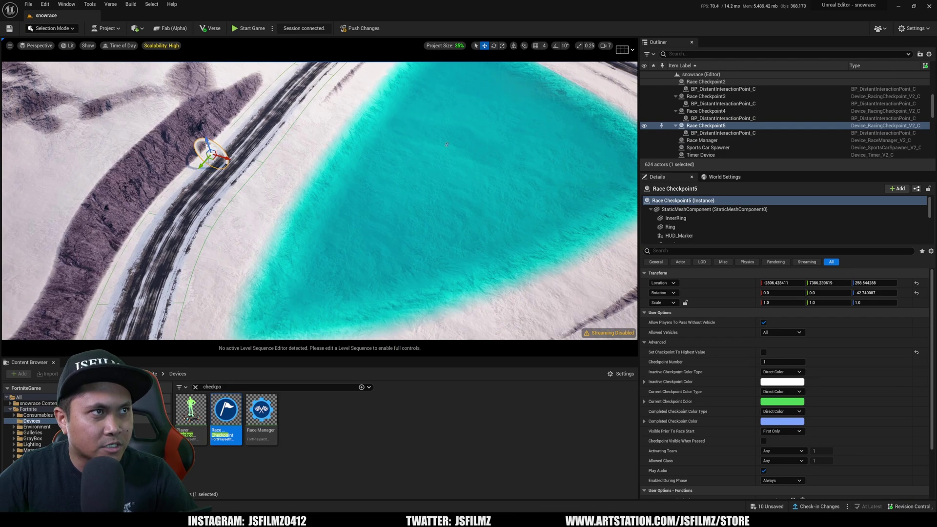
{"action": "scroll", "coordinate": [253, 168], "scroll_direction": "down", "scroll_amount": 6}
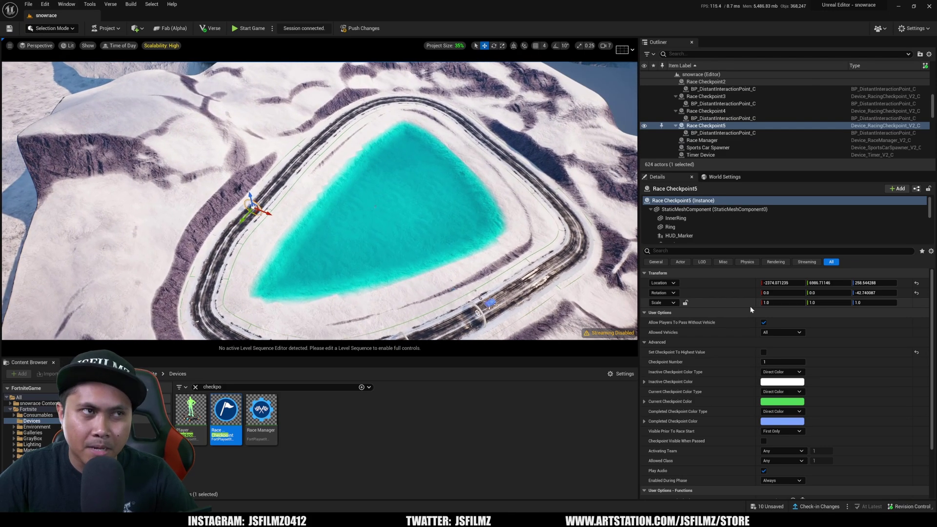
- Duplicate the fifth checkpoint further along the far-side road and align it across the track at about -34.3°
{"action": "left_click_drag", "start_coordinate": [243, 220], "coordinate": [298, 153], "text": "alt"}
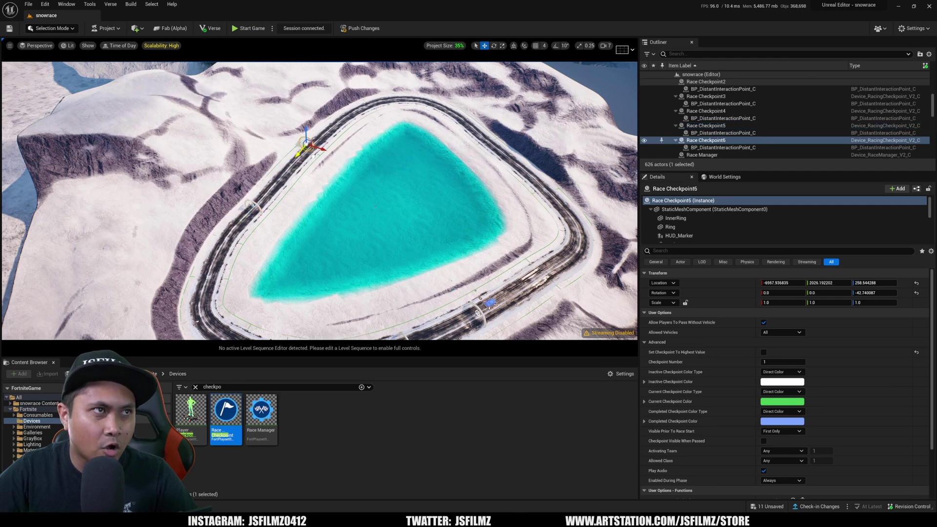
{"action": "key", "text": "f"}
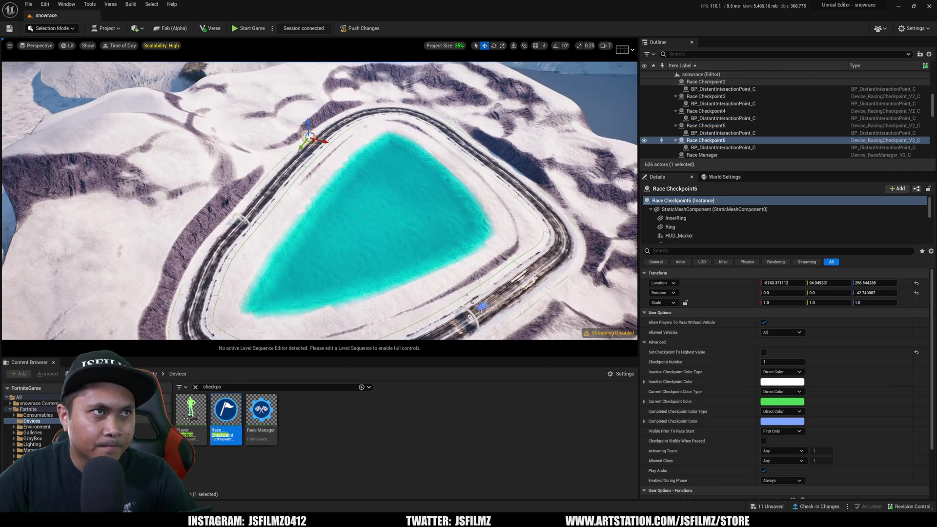
{"action": "left_click_drag", "start_coordinate": [309, 177], "coordinate": [388, 184]}
- Duplicate the sixth checkpoint up to the start of the next curve and rotate it to about -11.1°
{"action": "right_click_drag", "start_coordinate": [387, 183], "coordinate": [324, 288]}
{"action": "key", "text": "w"}
{"action": "left_click_drag", "start_coordinate": [324, 286], "coordinate": [334, 185], "text": "alt"}
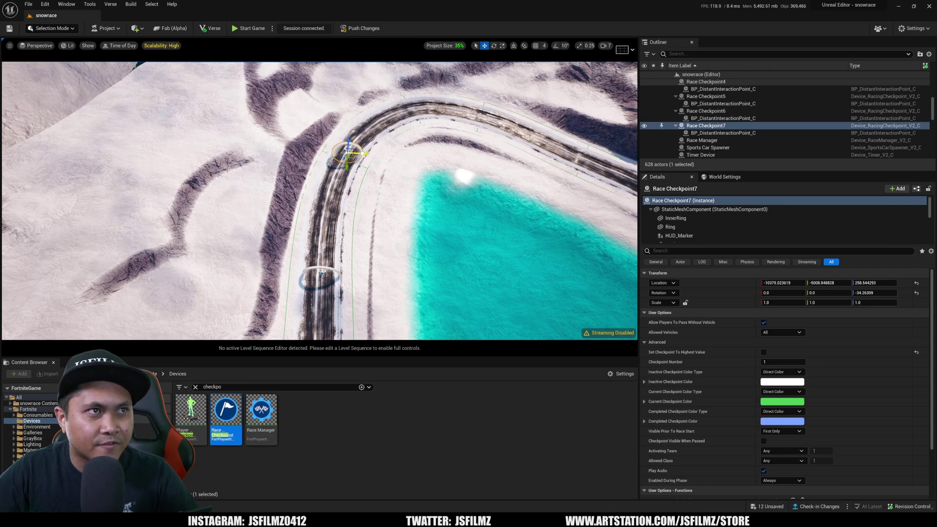
{"action": "key", "text": "e"}
{"action": "left_click_drag", "start_coordinate": [374, 159], "coordinate": [373, 160]}
{"action": "right_click_drag", "start_coordinate": [373, 160], "coordinate": [412, 149]}
- Duplicate the seventh checkpoint further around the curve and turn it to about 33.6° across the road
{"action": "key", "text": "w"}
{"action": "left_click_drag", "start_coordinate": [282, 172], "coordinate": [397, 91], "text": "alt"}
{"action": "key", "text": "f"}
{"action": "left_click_drag", "start_coordinate": [291, 222], "coordinate": [265, 172]}
{"action": "mouse_move", "coordinate": [265, 172]}
{"action": "right_mouse_down"}
{"action": "mouse_move", "coordinate": [229, 177]}
{"action": "mouse_move", "coordinate": [266, 176]}
{"action": "right_mouse_up"}
- Add a ninth checkpoint squared across the road past the curve, and duplicate it as a tenth at the next bend
{"action": "left_click_drag", "start_coordinate": [183, 225], "coordinate": [256, 146], "text": "alt"}
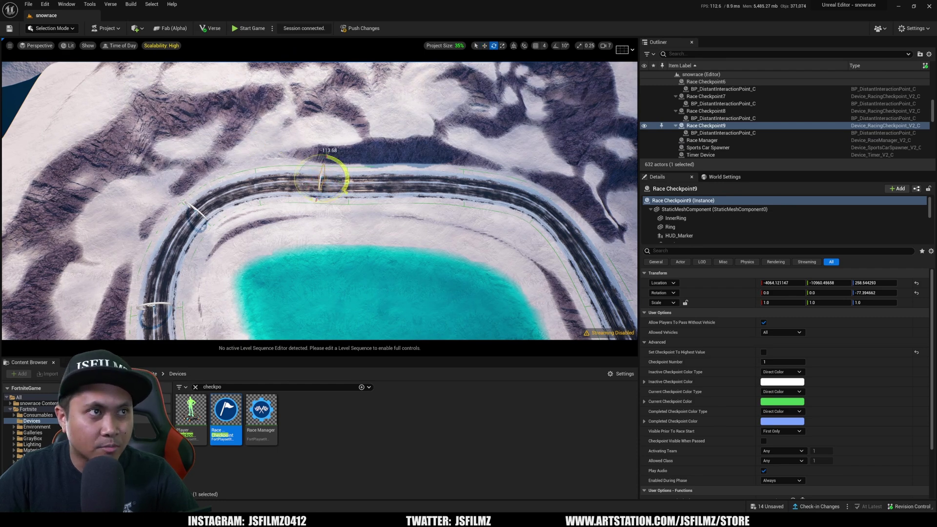
{"action": "left_click_drag", "start_coordinate": [346, 192], "coordinate": [341, 194]}
{"action": "right_click_drag", "start_coordinate": [341, 194], "coordinate": [414, 180]}
{"action": "key", "text": "w"}
{"action": "left_click_drag", "start_coordinate": [340, 254], "coordinate": [344, 258]}
{"action": "right_click_drag", "start_coordinate": [344, 258], "coordinate": [388, 241]}
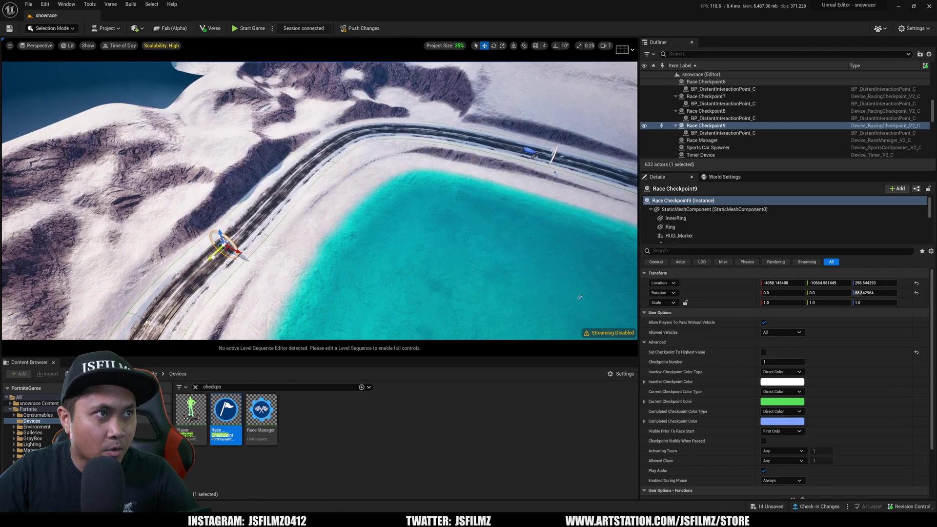
{"action": "left_click_drag", "start_coordinate": [222, 242], "coordinate": [322, 147], "text": "alt"}
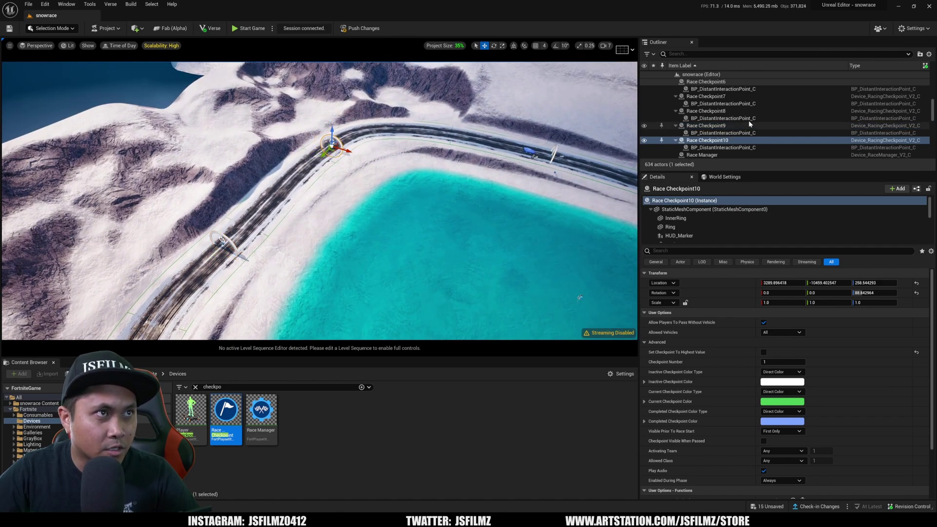
- Filter the level's actors for "check", select all ten race checkpoints and scale them uniformly to 1.2
{"action": "scroll", "coordinate": [754, 130], "scroll_direction": "up", "scroll_amount": 2}
{"action": "left_click", "coordinate": [727, 54]}
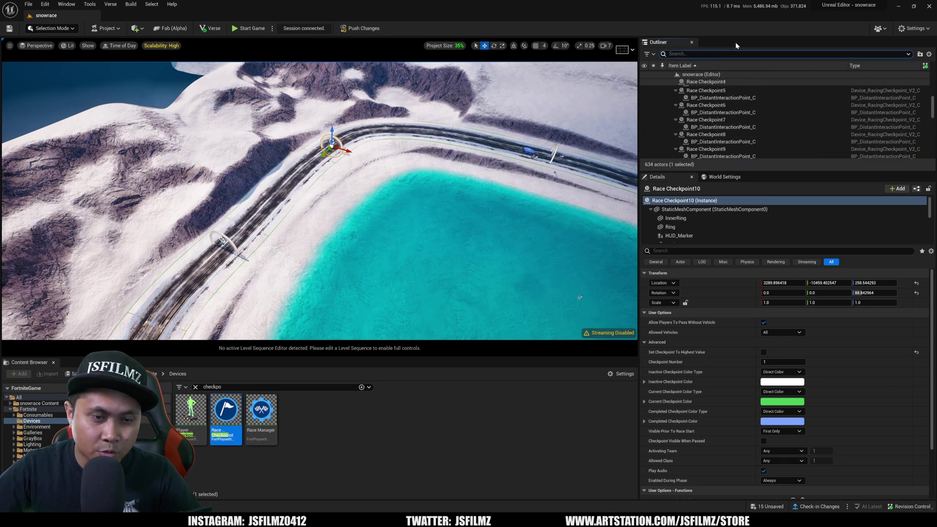
{"action": "type", "text": "check"}
{"action": "left_click", "coordinate": [709, 82]}
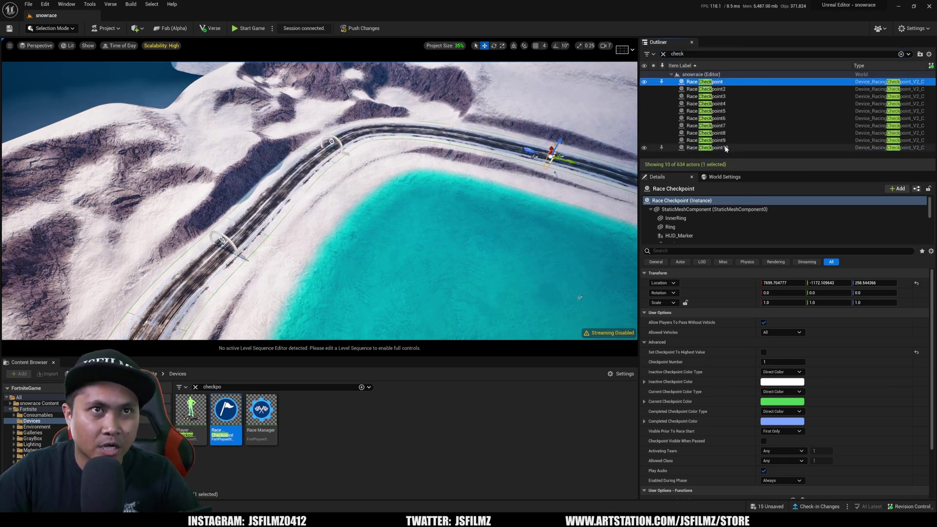
{"action": "left_click", "coordinate": [726, 147], "text": "shift"}
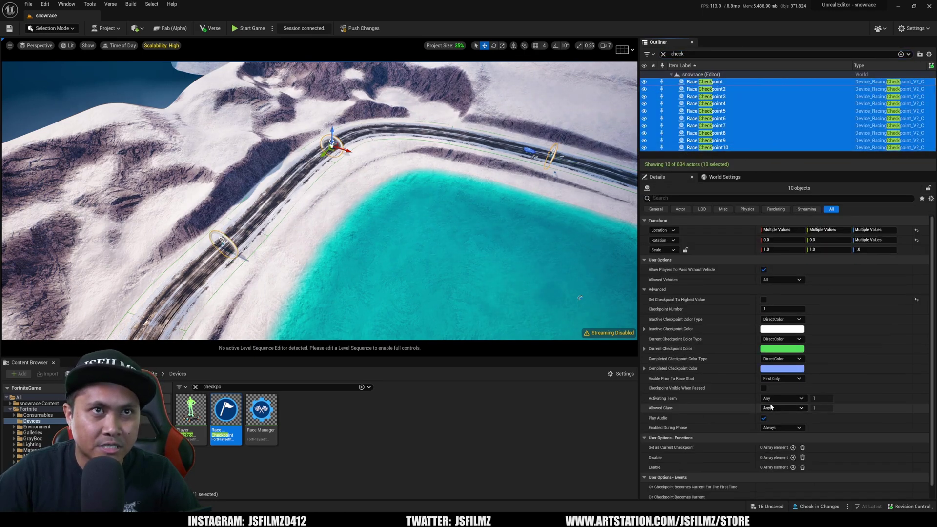
{"action": "left_click", "coordinate": [685, 250]}
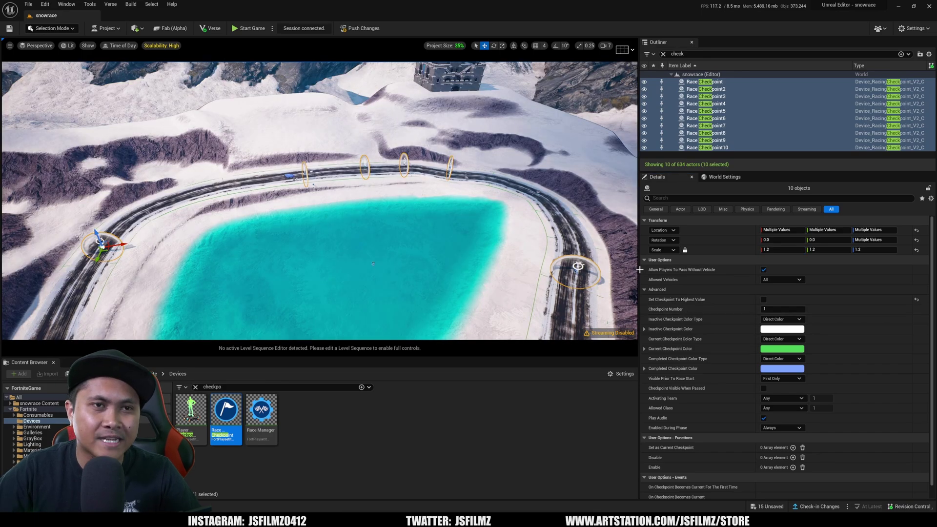
- Set the checkpoint number of the second race checkpoint to 2 and of the third to 3
{"action": "mouse_move", "coordinate": [343, 247]}
{"action": "right_mouse_down"}
{"action": "mouse_move", "coordinate": [366, 229]}
{"action": "mouse_move", "coordinate": [343, 247]}
{"action": "right_mouse_up"}
{"action": "key", "text": "w"}
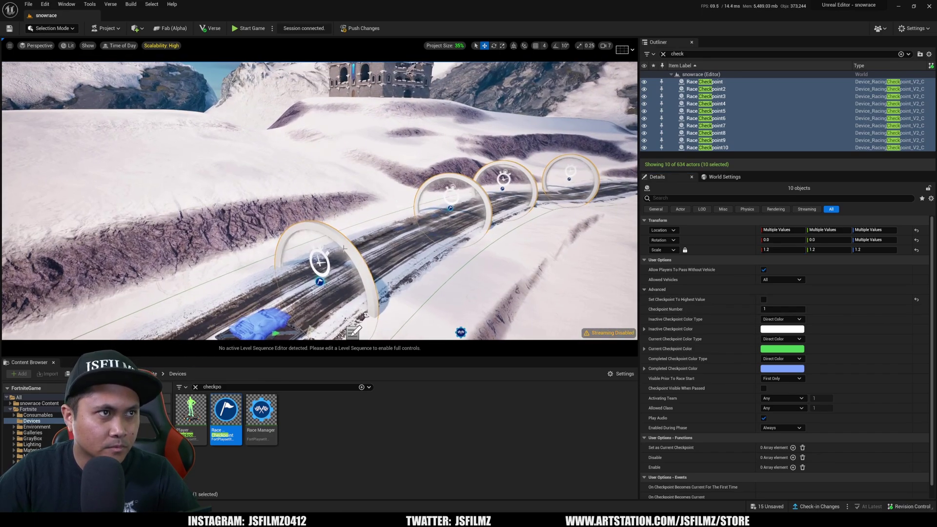
{"action": "left_click", "coordinate": [343, 248]}
{"action": "key", "text": "w"}
{"action": "right_click_drag", "start_coordinate": [169, 231], "coordinate": [214, 224]}
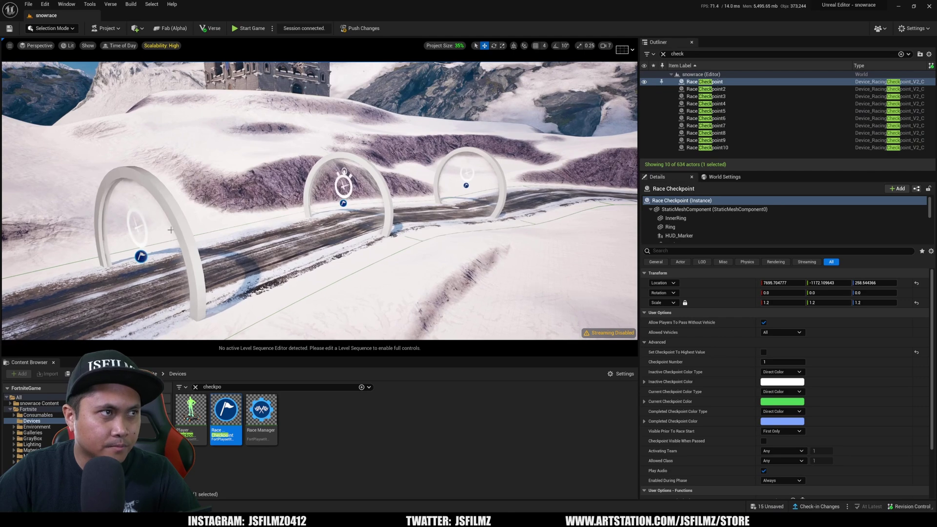
{"action": "left_click", "coordinate": [706, 89]}
{"action": "left_click", "coordinate": [782, 362]}
{"action": "type", "text": "2"}
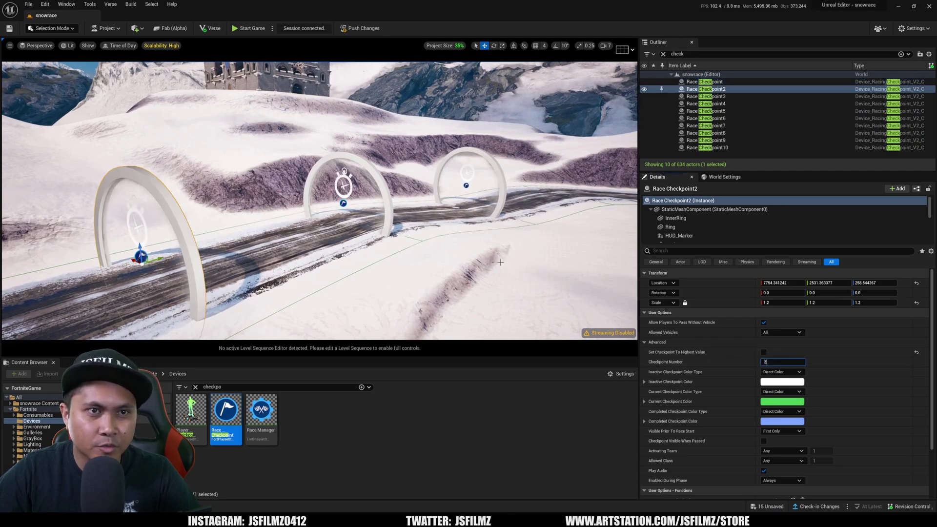
{"action": "left_click", "coordinate": [382, 195]}
{"action": "left_click", "coordinate": [782, 361]}
{"action": "type", "text": "3"}
- Set the checkpoint numbers of the fourth, fifth and sixth race checkpoints to 4, 5 and 6
{"action": "right_click_drag", "start_coordinate": [405, 205], "coordinate": [366, 179]}
{"action": "left_click", "coordinate": [706, 103]}
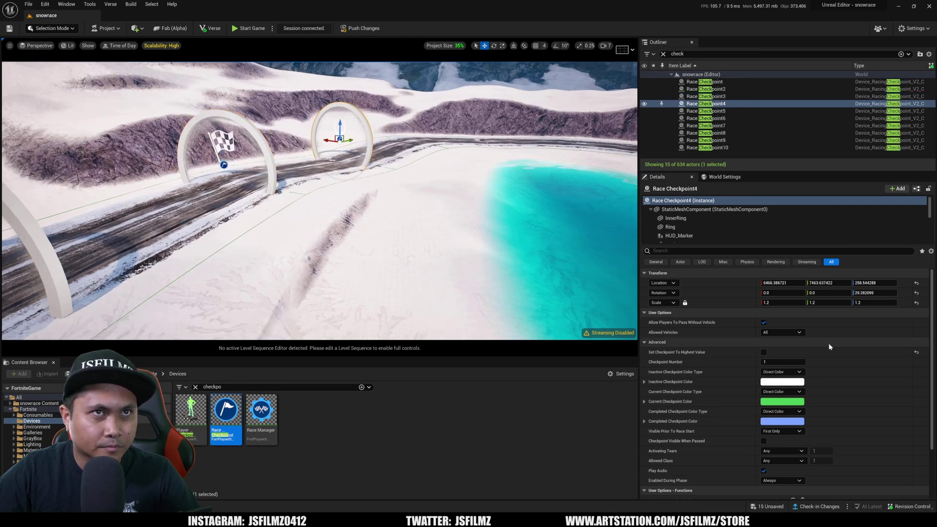
{"action": "left_click", "coordinate": [782, 362]}
{"action": "type", "text": "4"}
{"action": "left_click", "coordinate": [704, 110]}
{"action": "left_click", "coordinate": [782, 361]}
{"action": "type", "text": "5"}
{"action": "left_click", "coordinate": [719, 119]}
{"action": "left_click", "coordinate": [782, 361]}
{"action": "type", "text": "6"}
- Set the checkpoint numbers of the seventh through tenth race checkpoints to 7, 8, 9 and 10
{"action": "left_click", "coordinate": [708, 125]}
{"action": "left_click", "coordinate": [784, 370]}
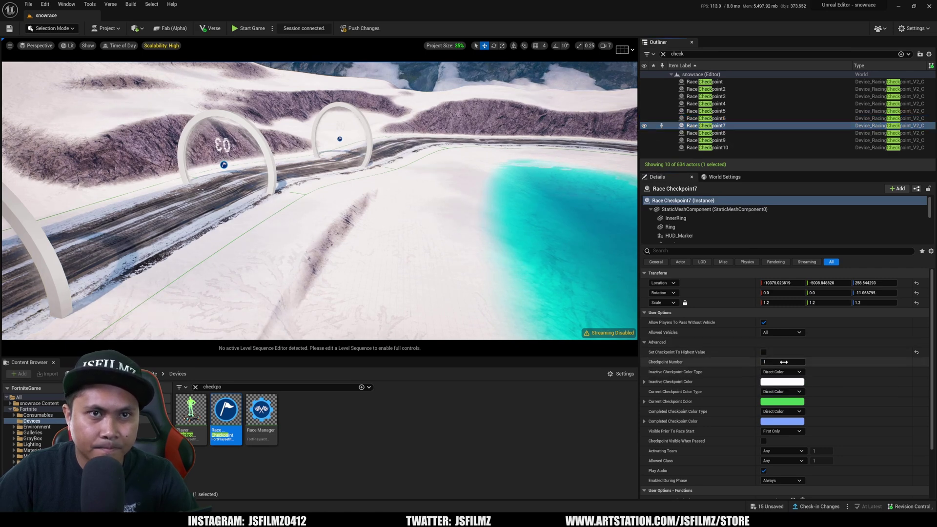
{"action": "type", "text": "7"}
{"action": "left_click", "coordinate": [718, 132]}
{"action": "left_click", "coordinate": [782, 361]}
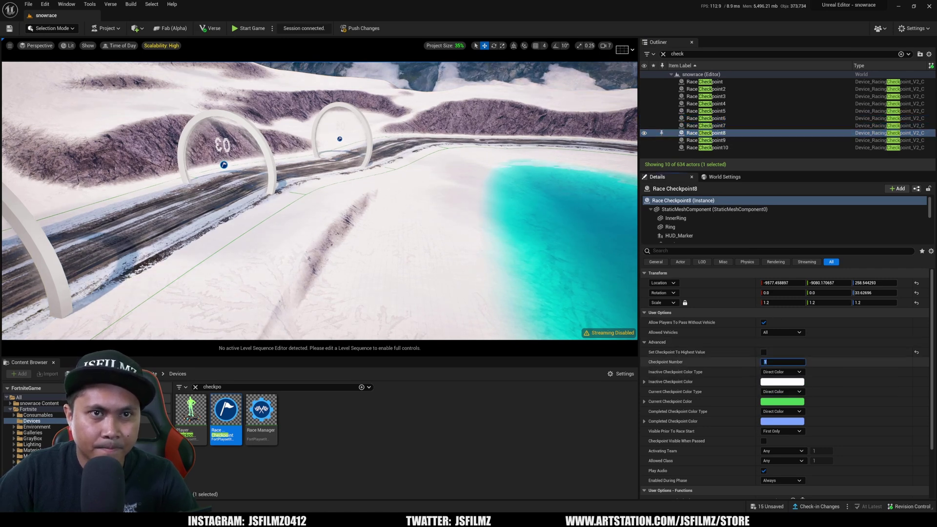
{"action": "left_click", "coordinate": [706, 140]}
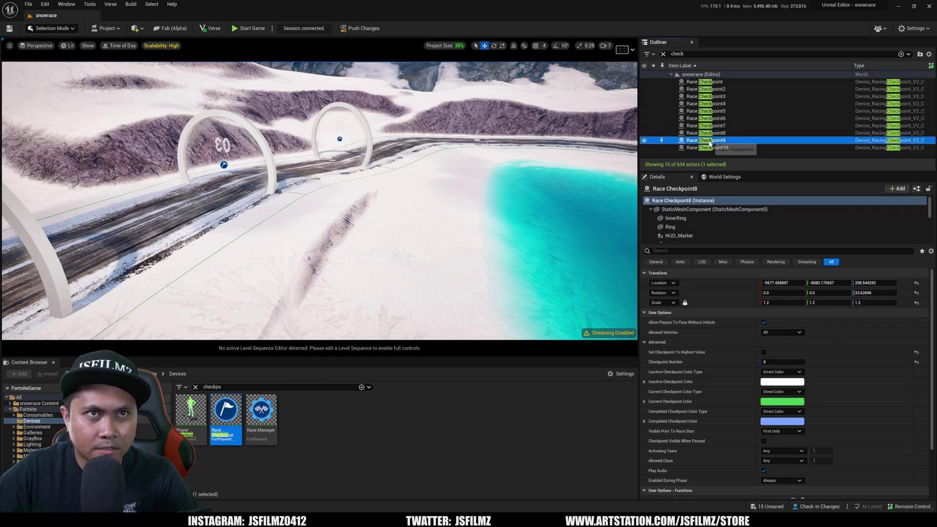
{"action": "left_click", "coordinate": [782, 362]}
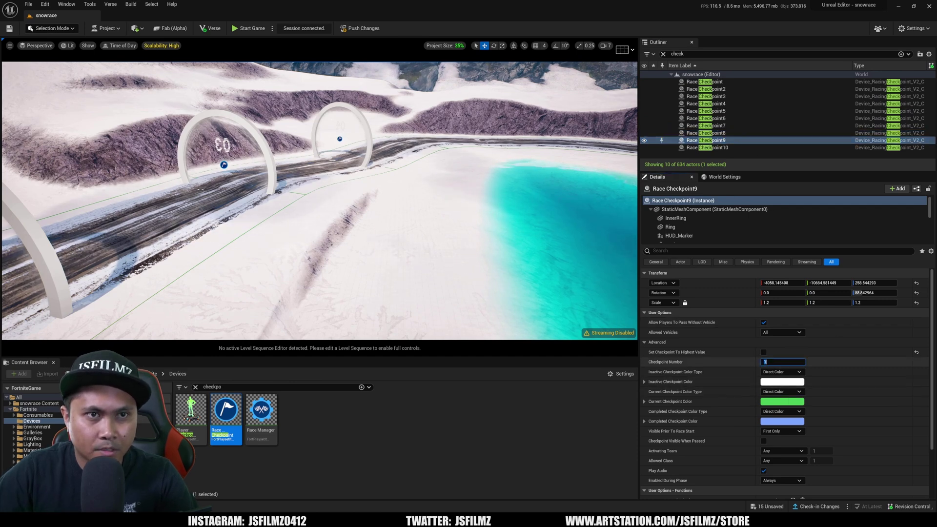
{"action": "left_click", "coordinate": [707, 147]}
{"action": "left_click", "coordinate": [776, 362]}
{"action": "type", "text": "10"}
- Duplicate the tenth checkpoint and move the copy along the road toward the Sports Car Spawner and the first checkpoint
{"action": "right_click_drag", "start_coordinate": [456, 285], "coordinate": [159, 271]}
{"action": "left_click_drag", "start_coordinate": [165, 271], "coordinate": [403, 224], "text": "alt"}
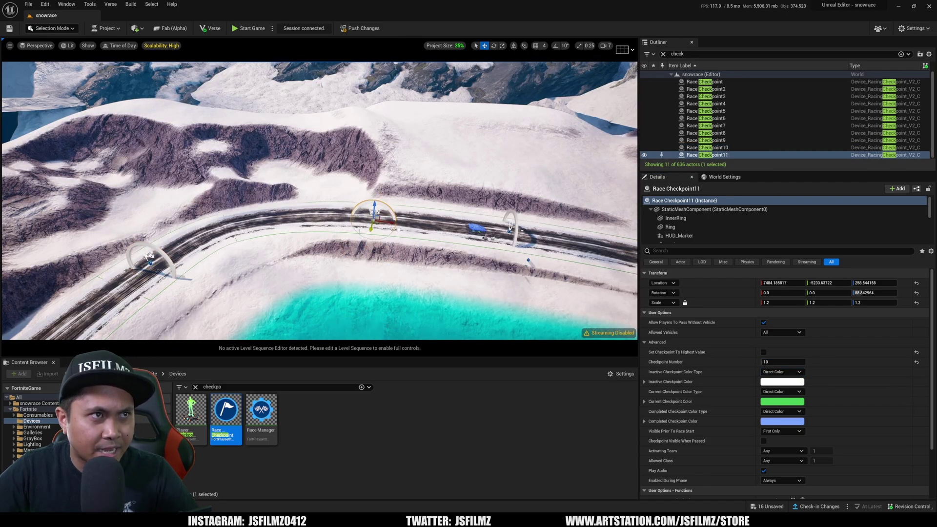
{"action": "left_click_drag", "start_coordinate": [545, 240], "coordinate": [530, 238]}
{"action": "right_click_drag", "start_coordinate": [417, 209], "coordinate": [456, 246]}
- Rotate the eleventh checkpoint to about 181.5°, align it over the first checkpoint and set its checkpoint number to 11
{"action": "key", "text": "e"}
{"action": "left_click_drag", "start_coordinate": [371, 236], "coordinate": [315, 232]}
{"action": "right_click_drag", "start_coordinate": [315, 232], "coordinate": [436, 271]}
{"action": "left_click_drag", "start_coordinate": [348, 273], "coordinate": [342, 308]}
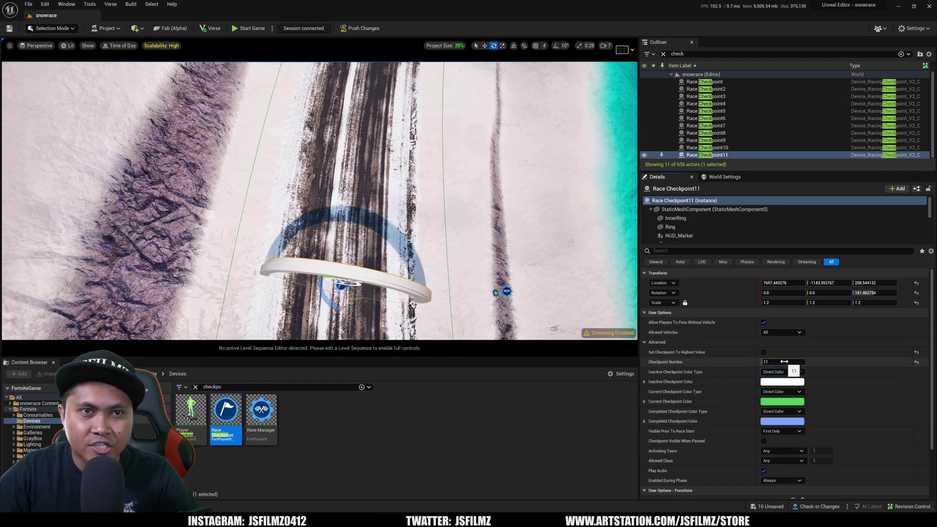
- Save the level and set Visible Prior To Race Start to Yes for all eleven race checkpoints
{"action": "right_click_drag", "start_coordinate": [405, 187], "coordinate": [406, 132]}
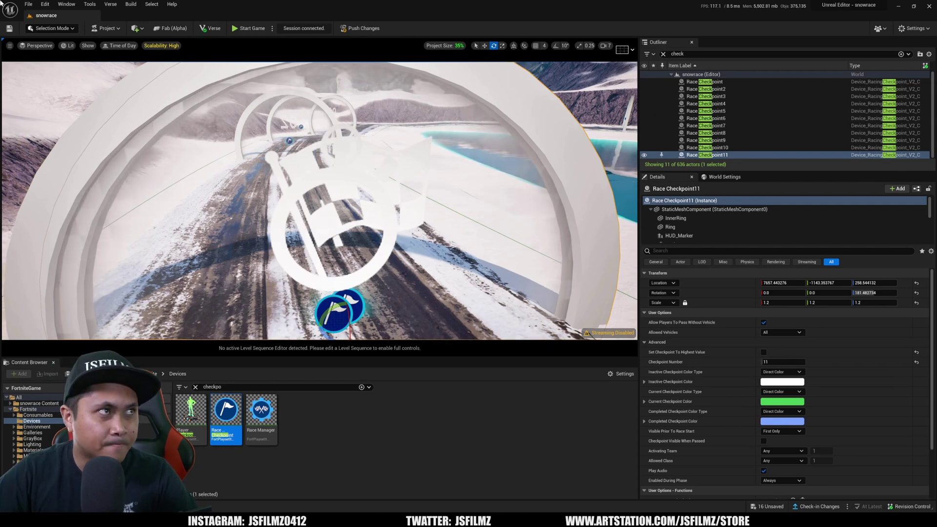
{"action": "left_click", "coordinate": [9, 29]}
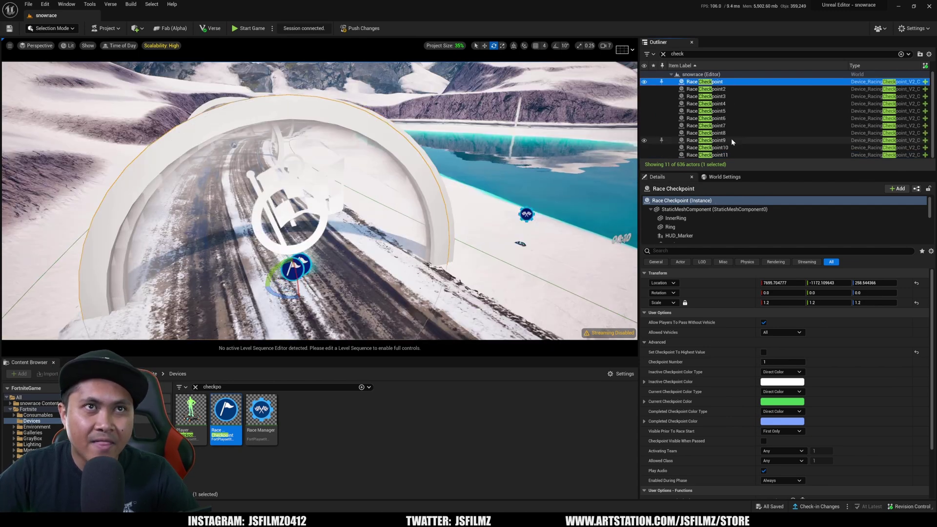
{"action": "left_click", "coordinate": [724, 156], "text": "shift"}
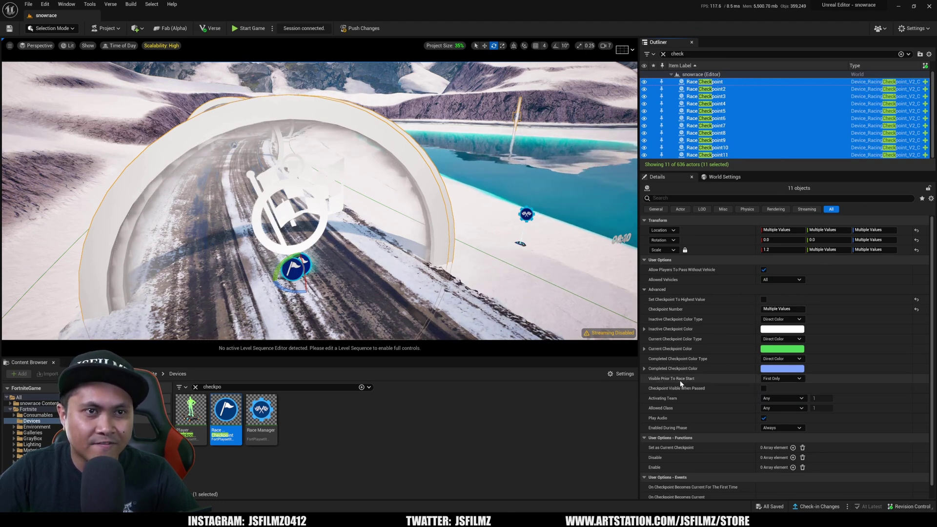
{"action": "left_click", "coordinate": [770, 378]}
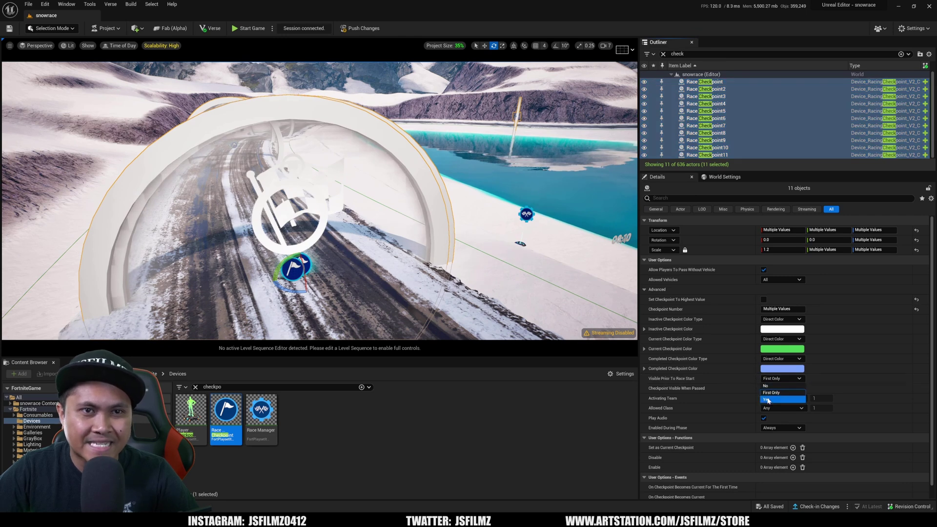
{"action": "left_click", "coordinate": [768, 399]}
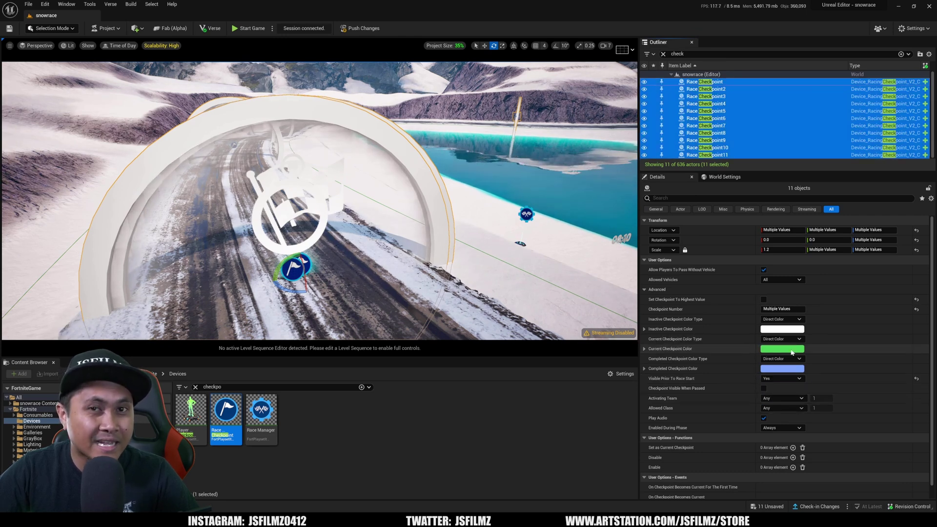
- Move the eleventh race checkpoint sideways to about X 7694, in line with the first checkpoint, and save the level
{"action": "left_click", "coordinate": [479, 142]}
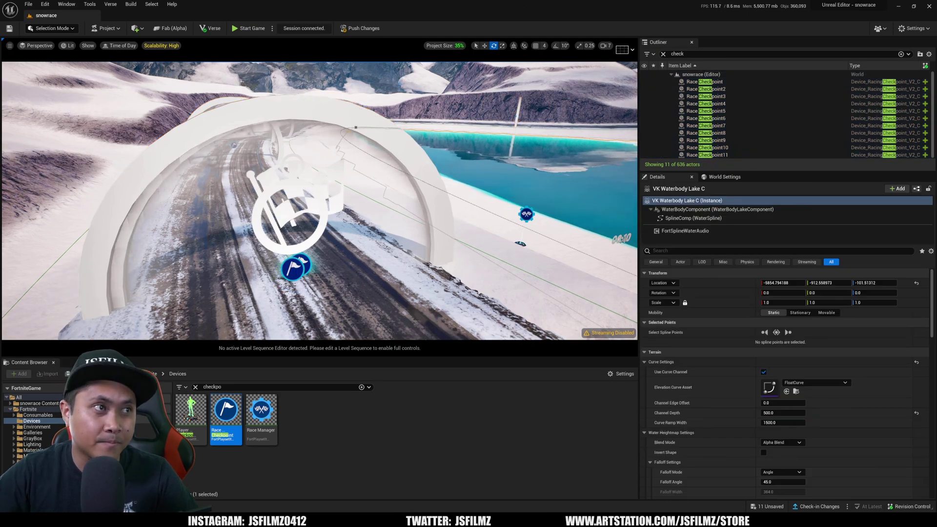
{"action": "left_click", "coordinate": [125, 295]}
{"action": "key", "text": "w"}
{"action": "left_click_drag", "start_coordinate": [318, 278], "coordinate": [295, 279], "text": "shift"}
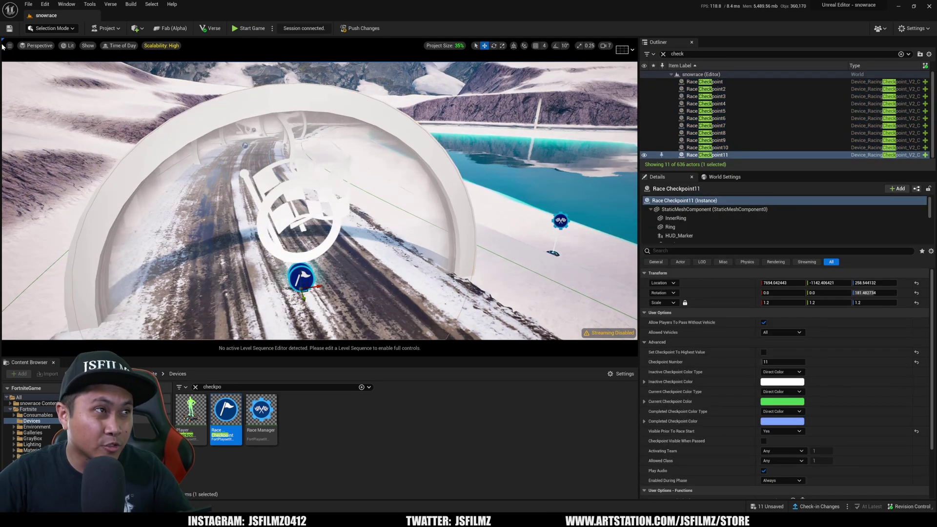
{"action": "left_click", "coordinate": [9, 28]}
- Find the End Game Device among the Fortnite devices and place it in the snow beside the Race Manager and Timer Device
{"action": "right_click_drag", "start_coordinate": [124, 106], "coordinate": [87, 155]}
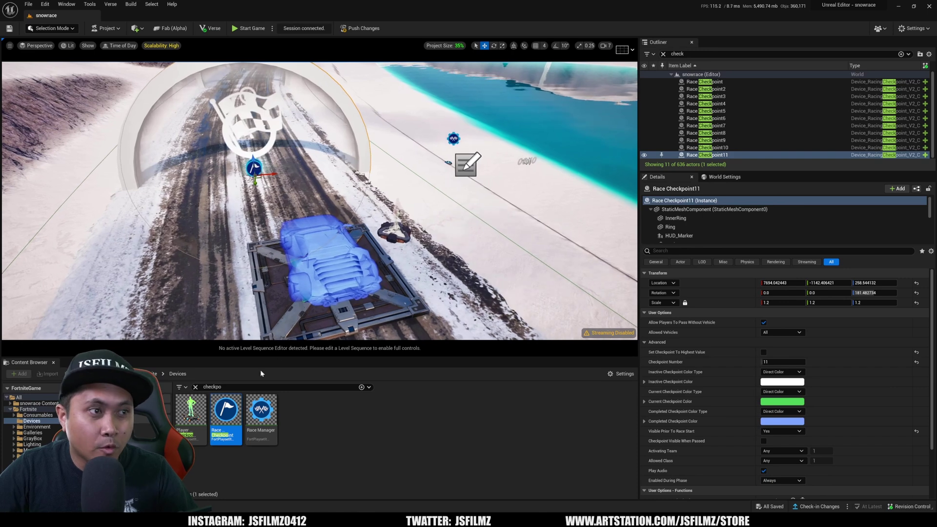
{"action": "left_click", "coordinate": [229, 386]}
{"action": "type", "text": "end game"}
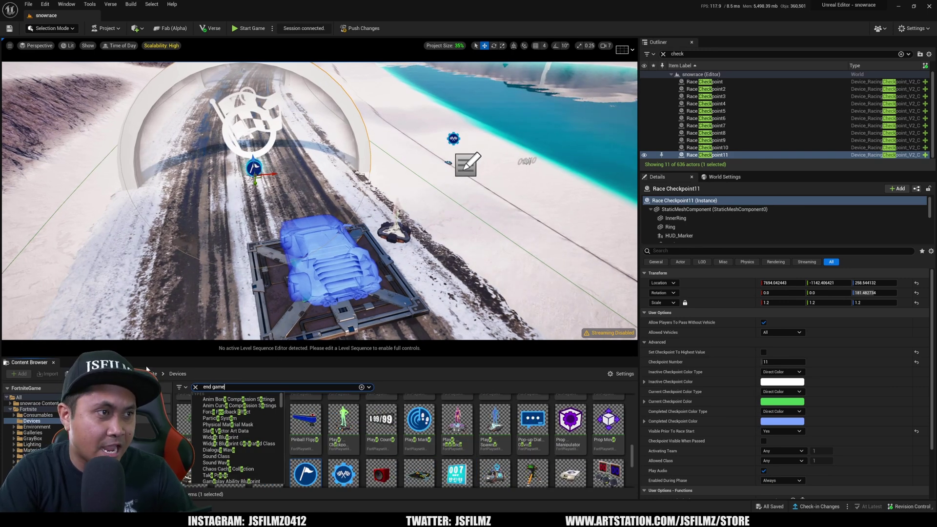
{"action": "left_click_drag", "start_coordinate": [185, 425], "coordinate": [457, 193]}
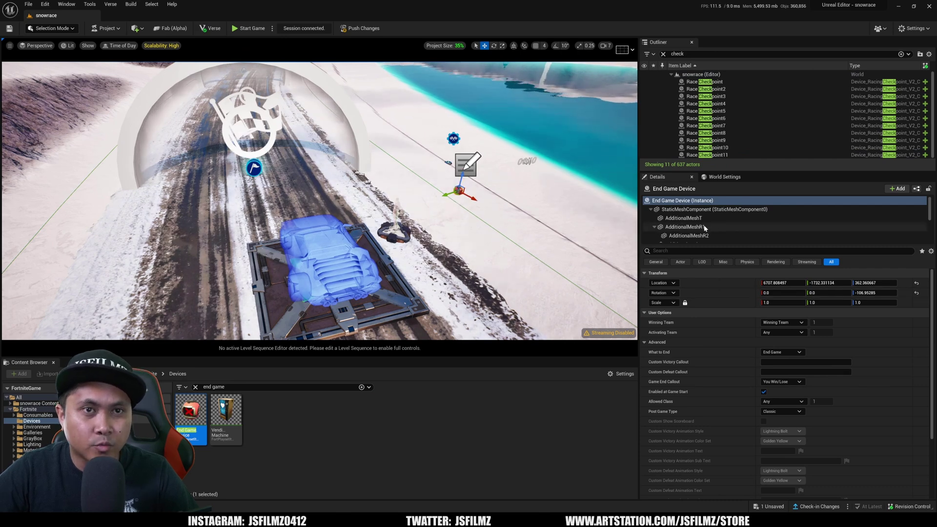
- Add an Activate function entry to the End Game Device and start picking its triggering device in the level
{"action": "scroll", "coordinate": [818, 341], "scroll_direction": "down", "scroll_amount": 4}
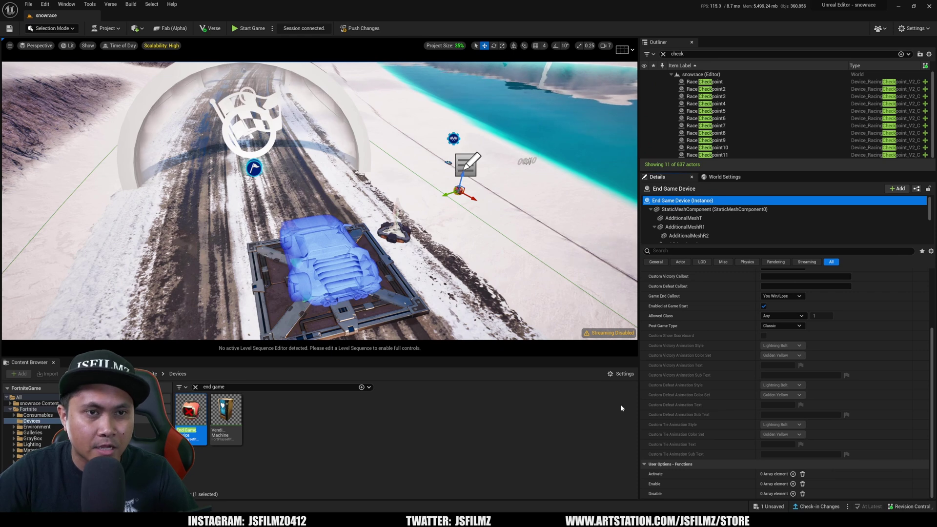
{"action": "left_click", "coordinate": [793, 473]}
{"action": "scroll", "coordinate": [735, 476], "scroll_direction": "down", "scroll_amount": 1}
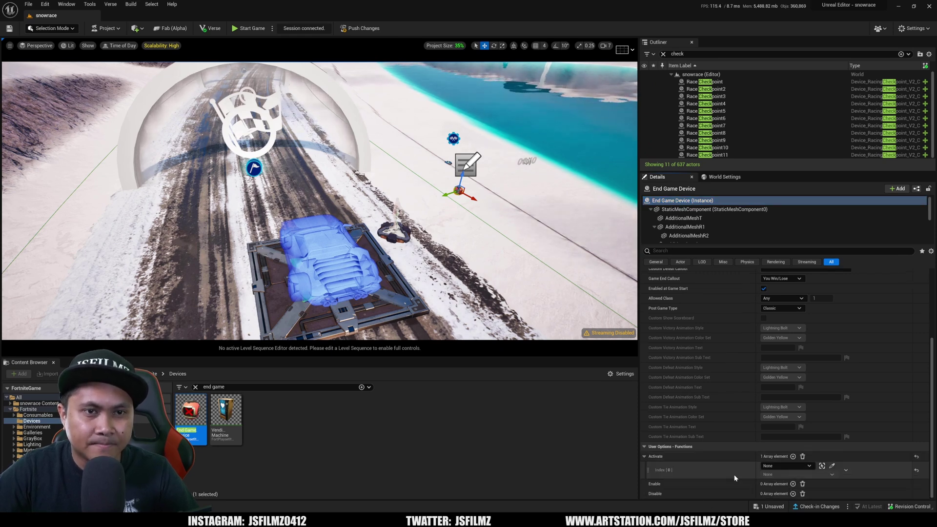
{"action": "left_click", "coordinate": [832, 466]}
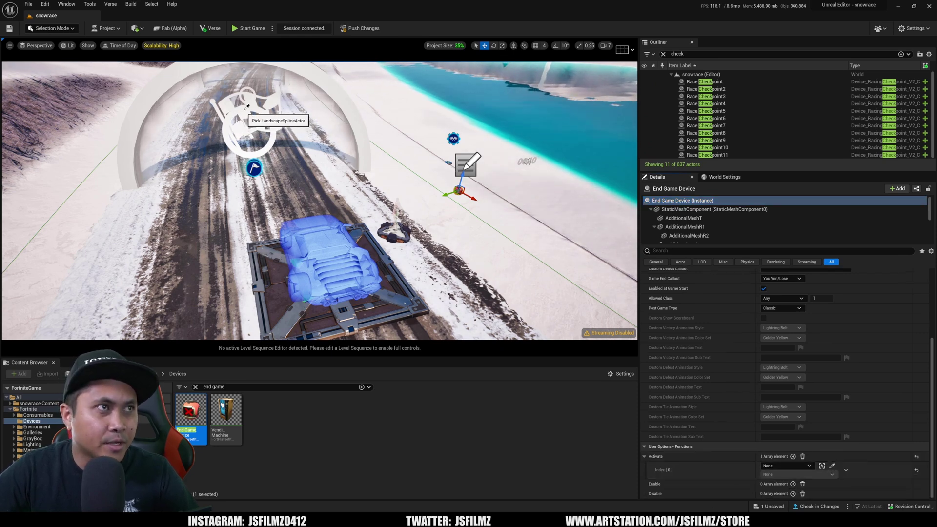
{"action": "right_click_drag", "start_coordinate": [305, 126], "coordinate": [528, 126]}
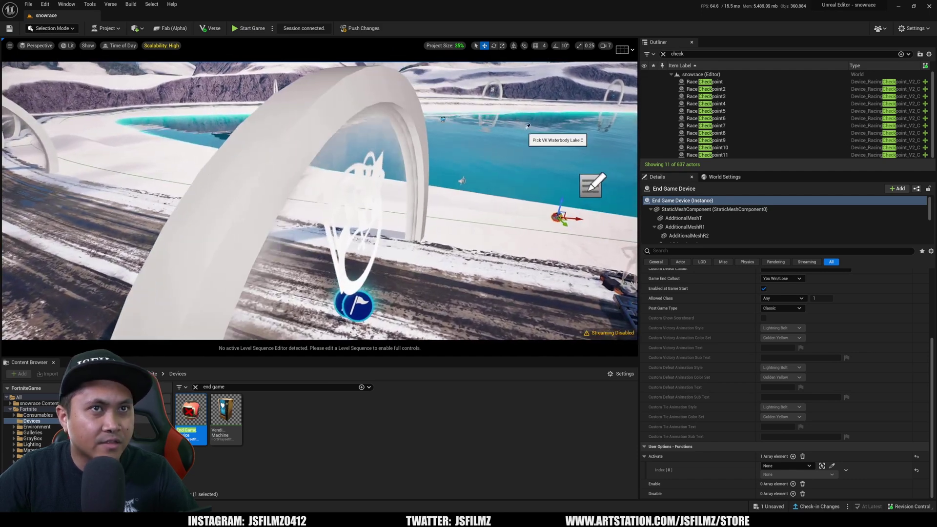
- Separate the eleventh race checkpoint from the first one along the road and reselect the End Game Device
{"action": "left_click", "coordinate": [708, 154]}
{"action": "right_click_drag", "start_coordinate": [397, 220], "coordinate": [407, 261]}
{"action": "left_click_drag", "start_coordinate": [355, 266], "coordinate": [320, 256]}
{"action": "left_click", "coordinate": [545, 172]}
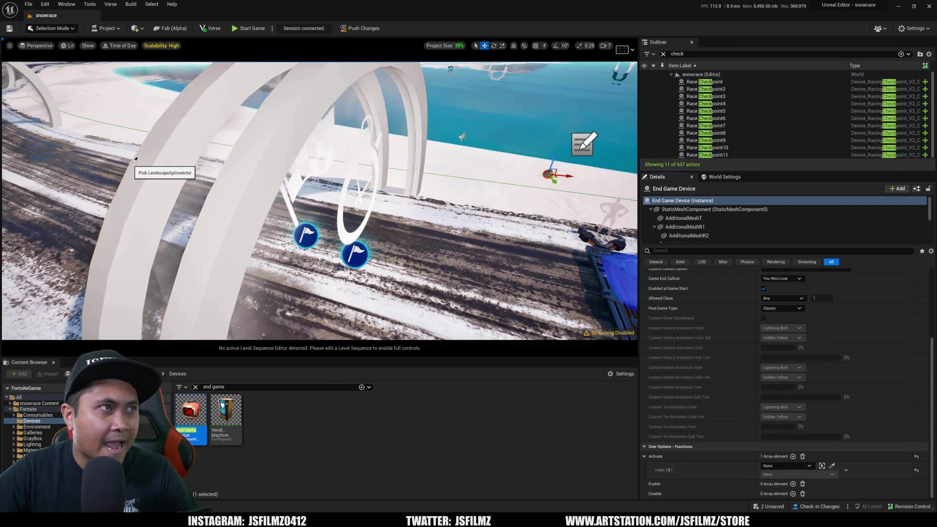
- Bind the End Game Device's Activate function to Race Checkpoint11's On Checkpoint Completed event
{"action": "left_click", "coordinate": [306, 235]}
{"action": "left_click", "coordinate": [764, 475]}
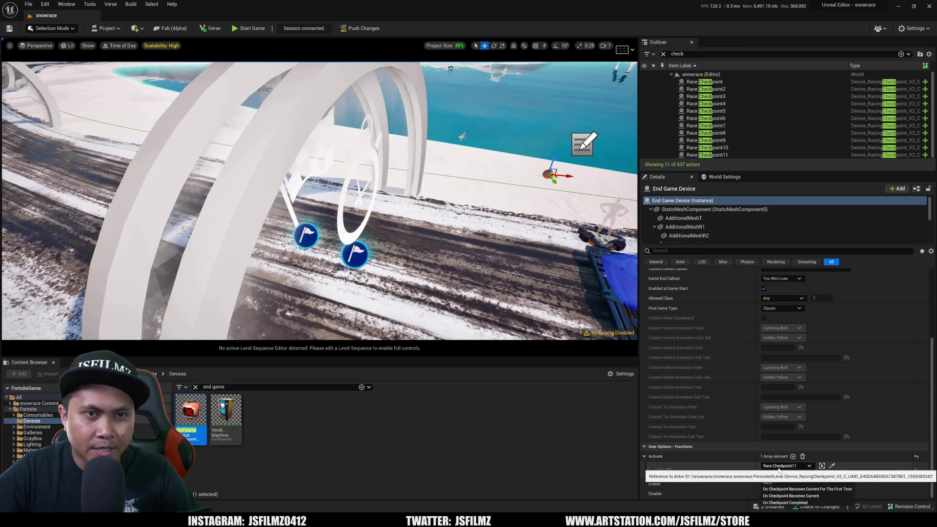
{"action": "left_click", "coordinate": [809, 503]}
- Place a Barrier Device on the road between the Sports Car Spawner and the first checkpoint, rotated to about -10.7°
{"action": "mouse_move", "coordinate": [380, 256]}
{"action": "right_mouse_down"}
{"action": "mouse_move", "coordinate": [425, 234]}
{"action": "mouse_move", "coordinate": [381, 257]}
{"action": "mouse_move", "coordinate": [303, 271]}
{"action": "mouse_move", "coordinate": [382, 268]}
{"action": "right_mouse_up"}
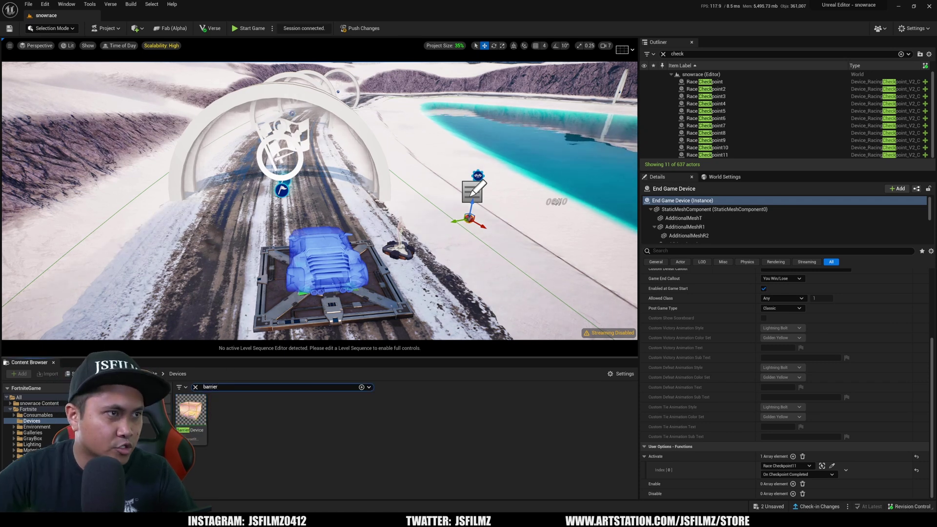
{"action": "left_click_drag", "start_coordinate": [191, 412], "coordinate": [277, 231]}
{"action": "right_click_drag", "start_coordinate": [275, 235], "coordinate": [340, 199]}
{"action": "left_click_drag", "start_coordinate": [291, 210], "coordinate": [283, 210]}
{"action": "left_click_drag", "start_coordinate": [283, 210], "coordinate": [275, 210]}
- Undo the last two scale changes on the barrier and unlock its proportional scaling
{"action": "key", "text": "ctrl+z"}
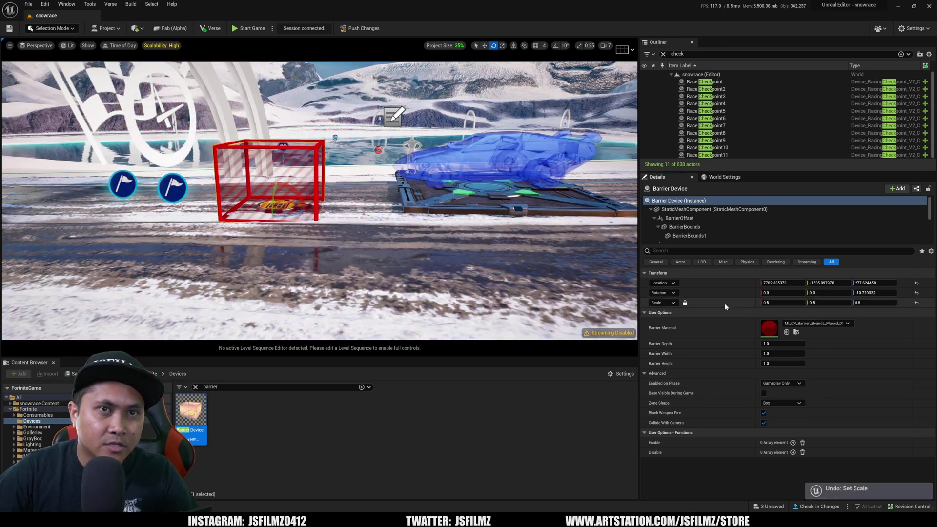
{"action": "key", "text": "ctrl+z"}
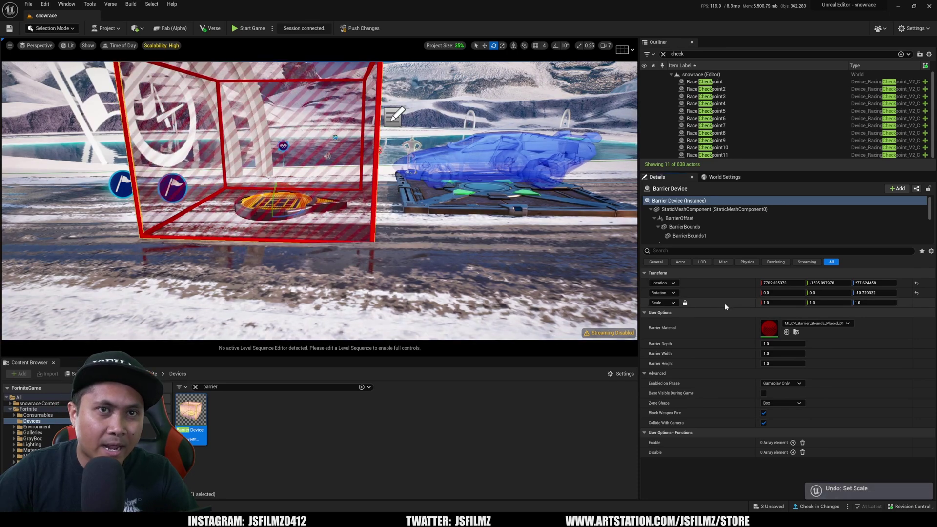
{"action": "left_click", "coordinate": [685, 303]}
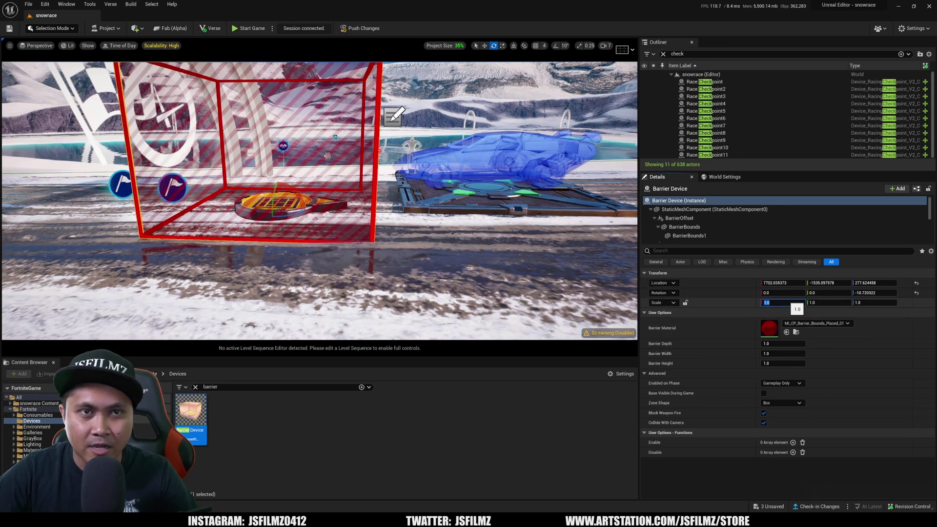
- Scale the barrier to 3.0 in X and 0.33 in Y so it spans the road
{"action": "key", "text": "Tab"}
{"action": "type", "text": "0.1"}
{"action": "key", "text": "Tab"}
{"action": "right_click_drag", "start_coordinate": [440, 205], "coordinate": [356, 264]}
{"action": "left_click", "coordinate": [787, 302]}
{"action": "type", "text": "3"}
{"action": "key", "text": "Return"}
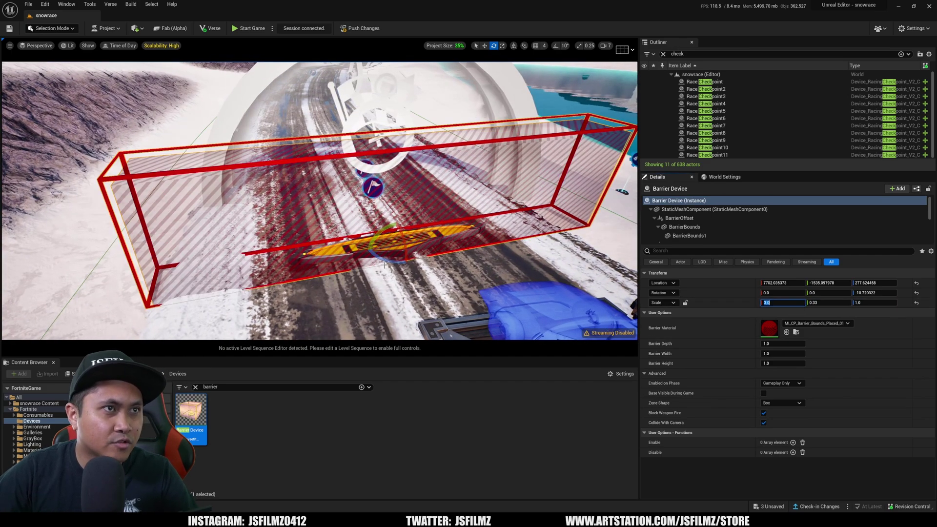
- Move the barrier along the road to just in front of the Sports Car Spawner, at about X 7656, Y -1779
{"action": "key", "text": "w"}
{"action": "key", "text": "f"}
{"action": "left_click_drag", "start_coordinate": [339, 220], "coordinate": [367, 248]}
{"action": "right_click_drag", "start_coordinate": [357, 275], "coordinate": [249, 283]}
{"action": "left_click", "coordinate": [390, 284]}
{"action": "right_click_drag", "start_coordinate": [390, 284], "coordinate": [389, 298]}
{"action": "key", "text": "s"}
{"action": "key", "text": "e"}
{"action": "left_click_drag", "start_coordinate": [298, 240], "coordinate": [312, 236]}
{"action": "key", "text": "s"}
{"action": "right_click_drag", "start_coordinate": [306, 147], "coordinate": [357, 169]}
{"action": "left_click", "coordinate": [306, 146]}
{"action": "left_click", "coordinate": [307, 149]}
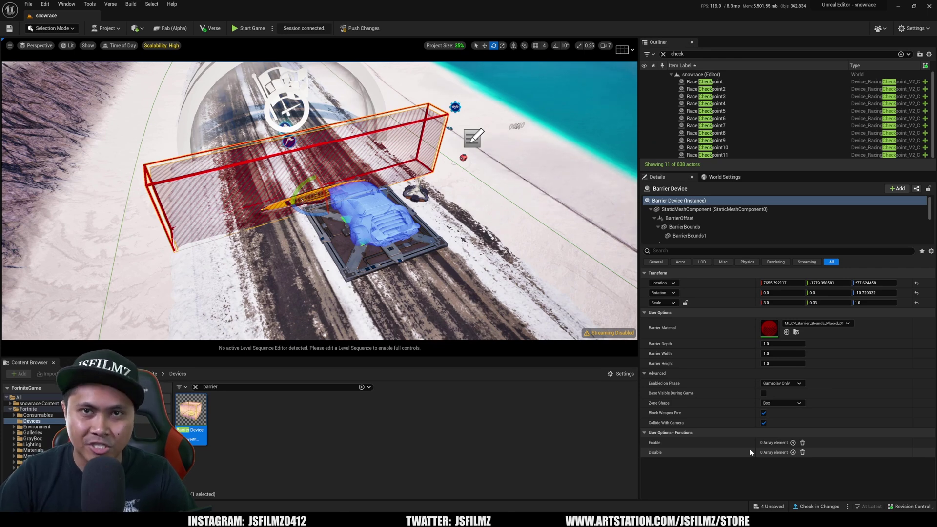
- Bind the barrier's Disable function to the Race Manager's On Race Started by Manager event
{"action": "left_click", "coordinate": [793, 452]}
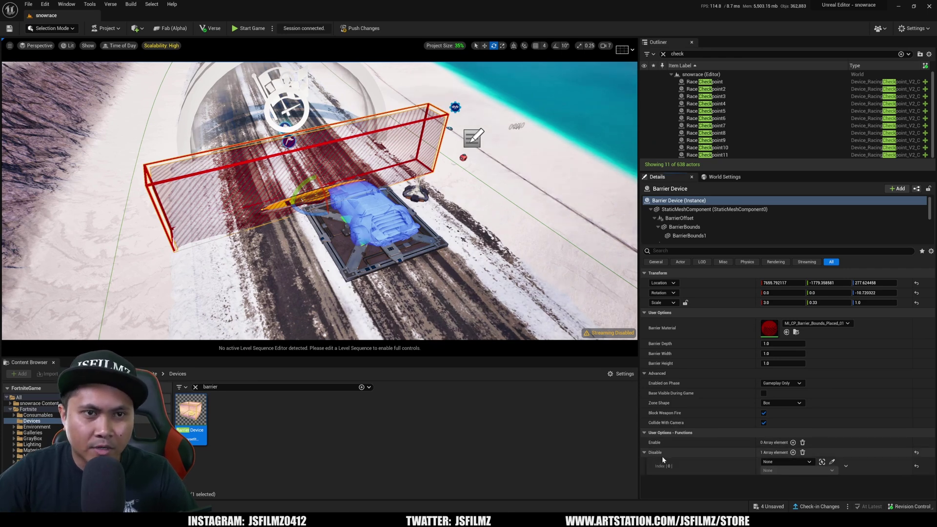
{"action": "left_click", "coordinate": [832, 462]}
{"action": "left_click", "coordinate": [455, 106]}
{"action": "left_click", "coordinate": [819, 470]}
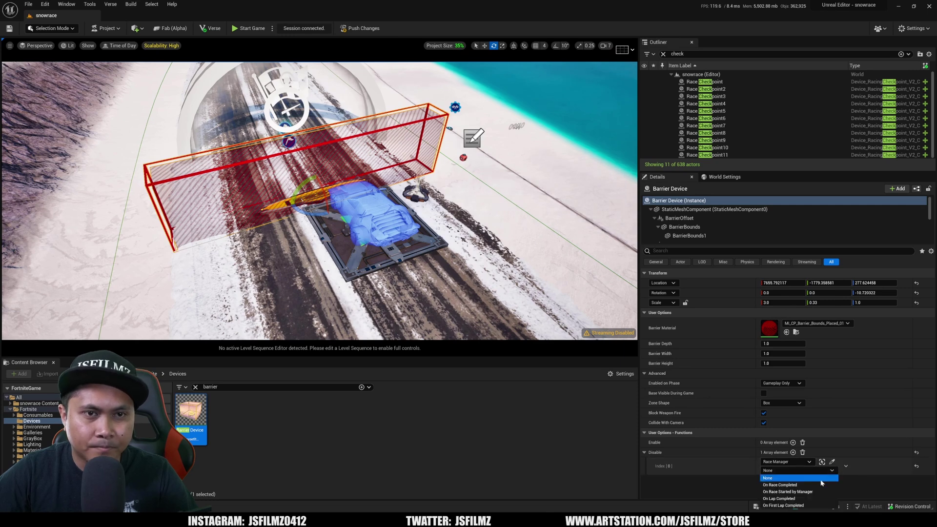
{"action": "left_click", "coordinate": [794, 492]}
- Duplicate the barrier and place the copy behind the Sports Car Spawner, at about X 7532, Y -2435
{"action": "right_click_drag", "start_coordinate": [359, 192], "coordinate": [260, 222]}
{"action": "key", "text": "w"}
{"action": "left_click_drag", "start_coordinate": [236, 211], "coordinate": [316, 219], "text": "alt"}
{"action": "right_click_drag", "start_coordinate": [316, 219], "coordinate": [358, 168]}
{"action": "key", "text": "w"}
- Rotate the second barrier behind the car to about -8.5°
{"action": "key", "text": "e"}
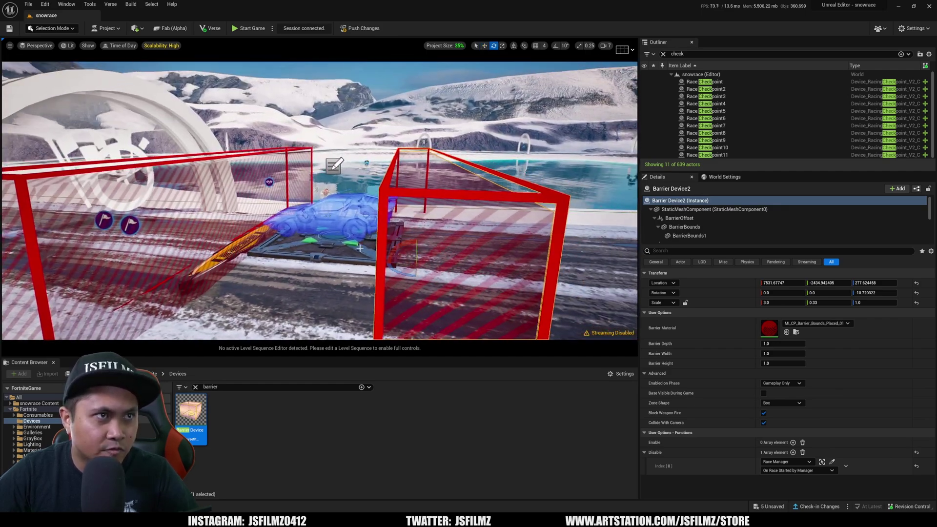
{"action": "right_click_drag", "start_coordinate": [358, 246], "coordinate": [357, 264]}
{"action": "left_click_drag", "start_coordinate": [376, 239], "coordinate": [369, 239]}
{"action": "mouse_move", "coordinate": [369, 240]}
{"action": "right_mouse_down"}
{"action": "mouse_move", "coordinate": [312, 237]}
{"action": "mouse_move", "coordinate": [375, 257]}
{"action": "right_mouse_up"}
- Shift the second barrier slightly farther behind the car, to about X 7528, Y -2457
{"action": "right_click_drag", "start_coordinate": [198, 222], "coordinate": [225, 166]}
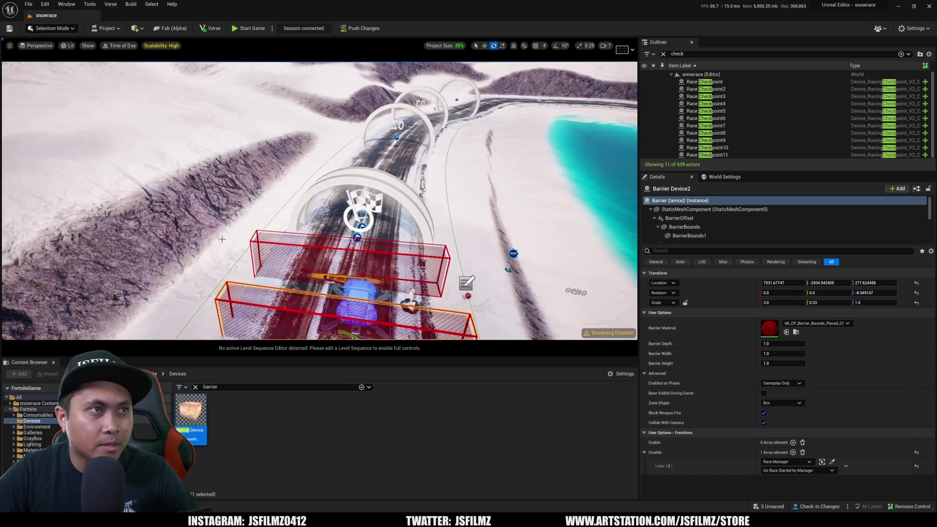
{"action": "right_click_drag", "start_coordinate": [286, 278], "coordinate": [307, 205]}
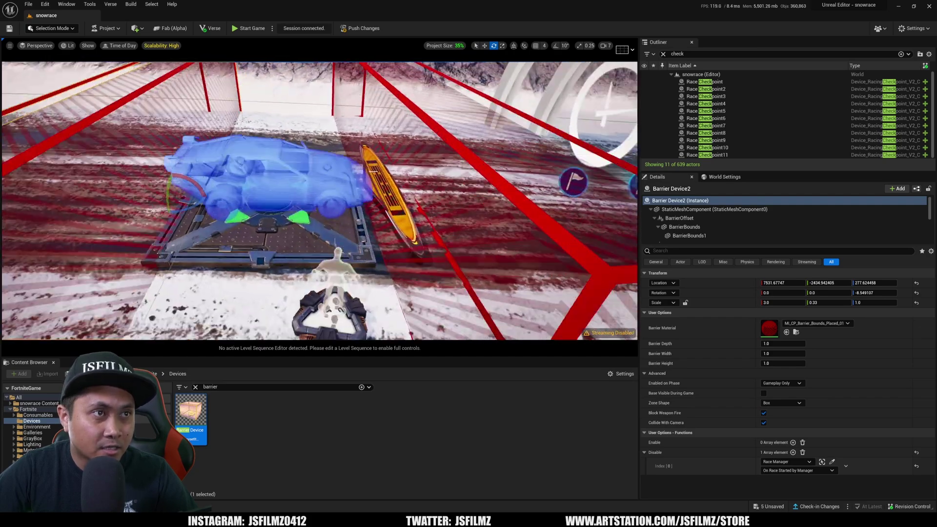
{"action": "right_click_drag", "start_coordinate": [319, 200], "coordinate": [259, 161]}
{"action": "left_click_drag", "start_coordinate": [219, 271], "coordinate": [215, 269], "text": "alt"}
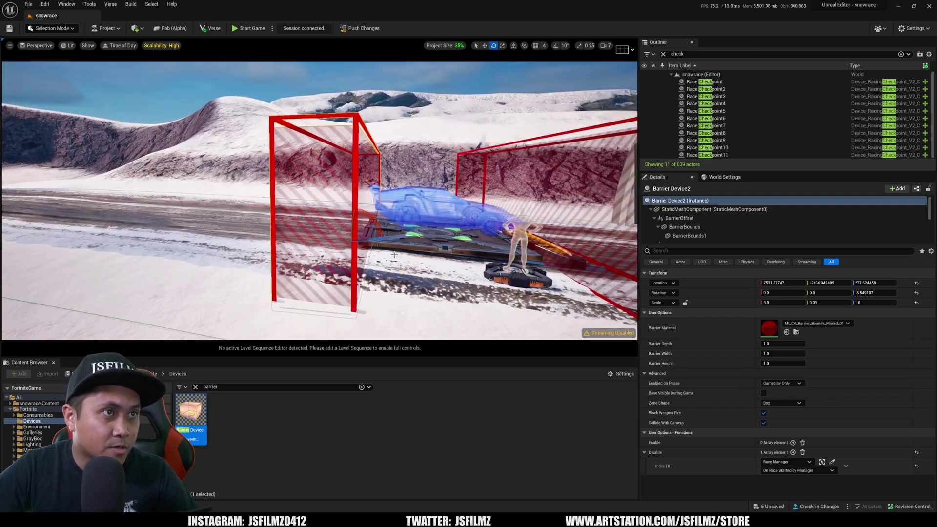
{"action": "left_click", "coordinate": [350, 219]}
{"action": "left_click", "coordinate": [381, 235]}
{"action": "key", "text": "w"}
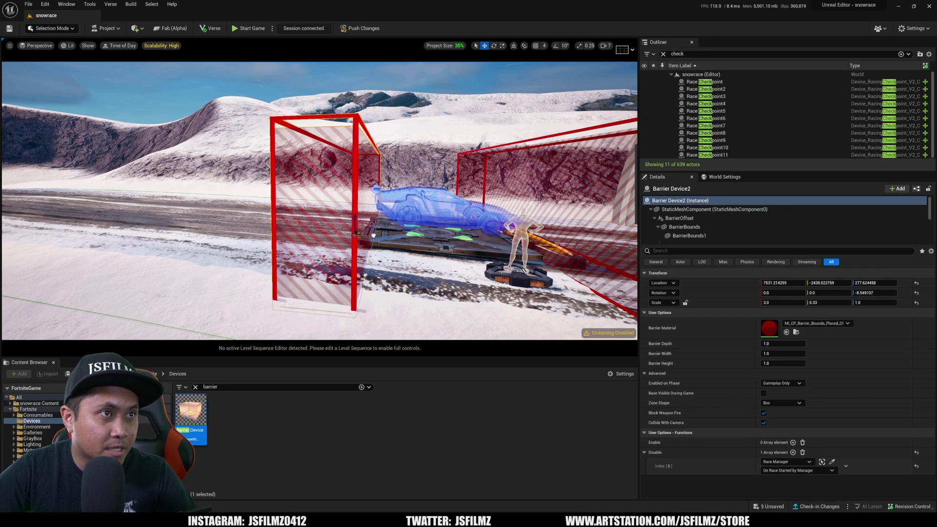
{"action": "left_click_drag", "start_coordinate": [368, 234], "coordinate": [370, 234]}
{"action": "right_click_drag", "start_coordinate": [371, 234], "coordinate": [454, 273]}
- Set the Player Spawner's player team to Team Index 1
{"action": "right_click_drag", "start_coordinate": [329, 180], "coordinate": [425, 252]}
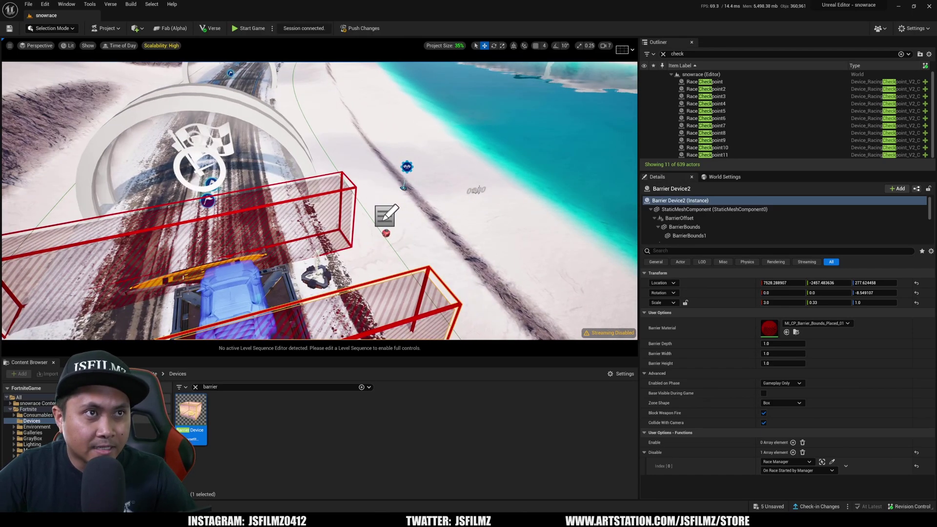
{"action": "left_click", "coordinate": [471, 186]}
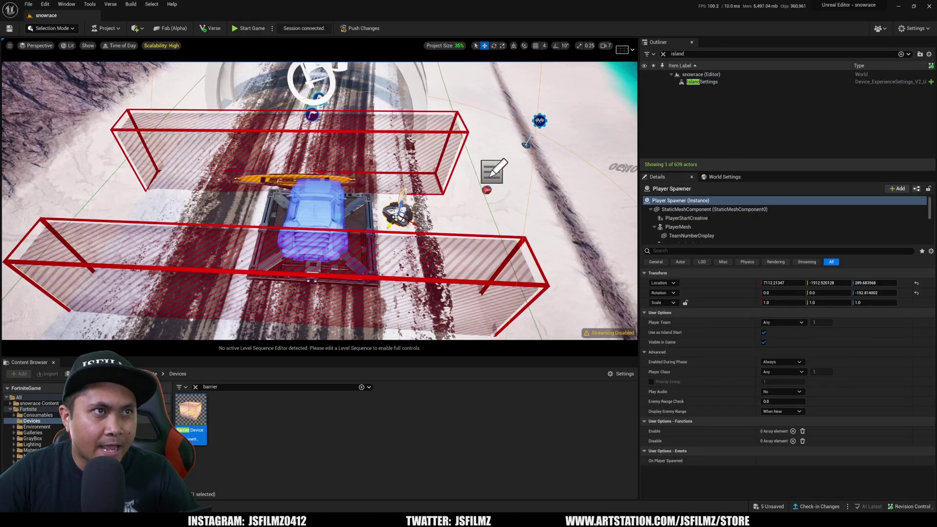
{"action": "left_click", "coordinate": [782, 323]}
{"action": "left_click", "coordinate": [776, 333]}
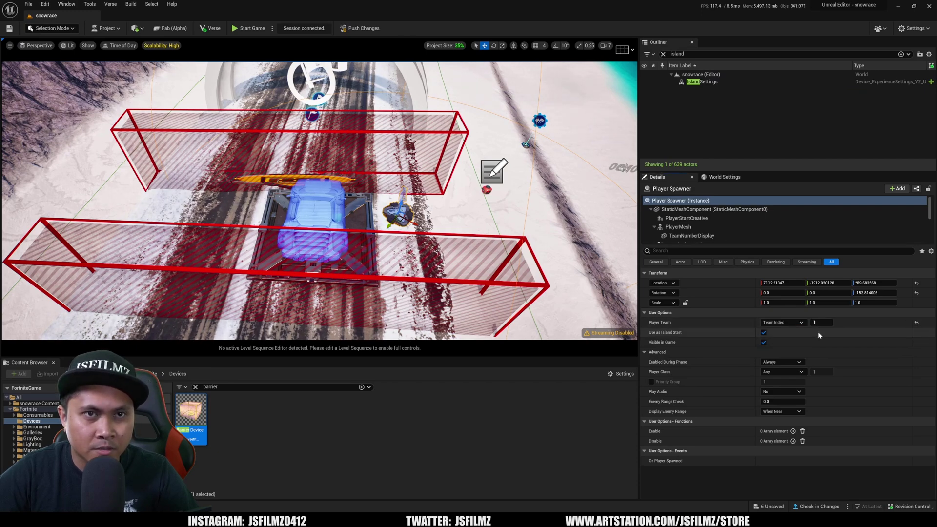
- Duplicate the Sports Car Spawner beside the original and set the copy's activating team to Team Index 2
{"action": "left_click", "coordinate": [298, 213]}
{"action": "left_click_drag", "start_coordinate": [282, 235], "coordinate": [156, 230], "text": "alt"}
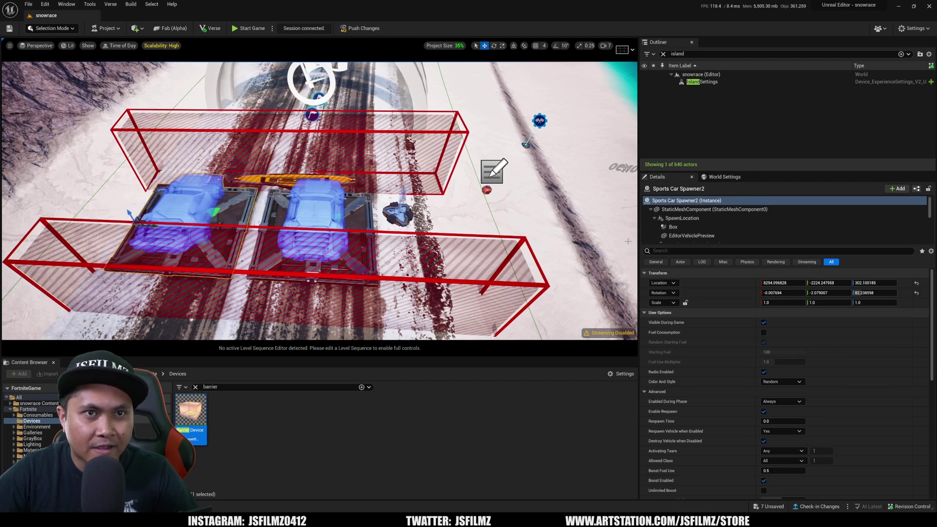
{"action": "left_click", "coordinate": [786, 451]}
{"action": "left_click", "coordinate": [789, 459]}
{"action": "left_click", "coordinate": [821, 451]}
{"action": "type", "text": "2"}
{"action": "key", "text": "Tab"}
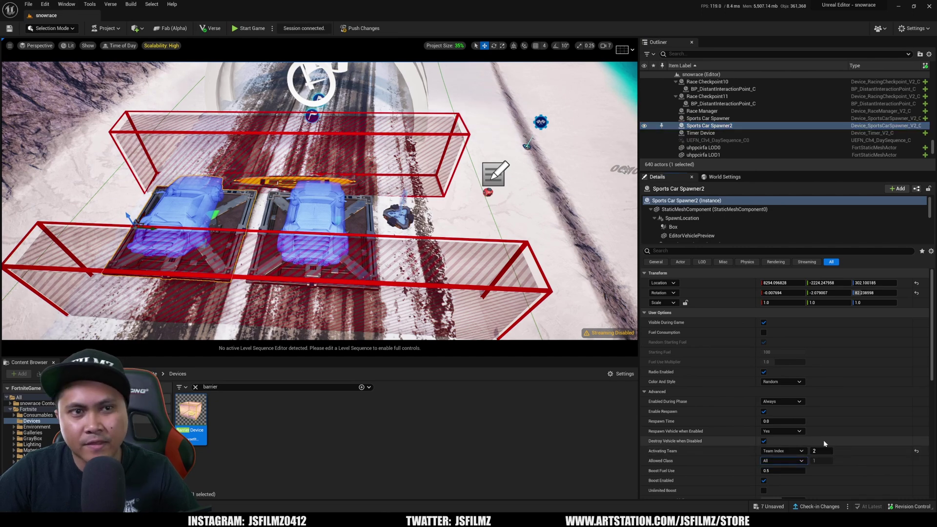
{"action": "scroll", "coordinate": [805, 463], "scroll_direction": "down", "scroll_amount": 10}
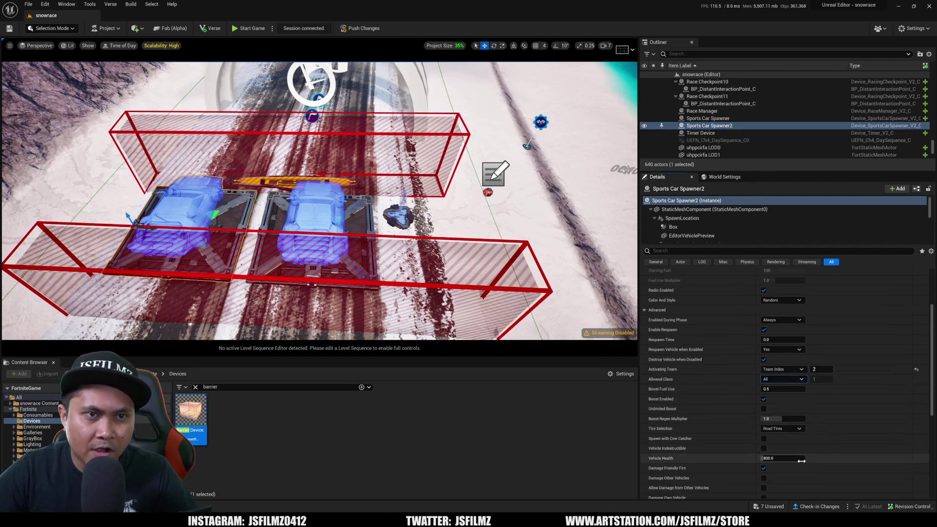
- Duplicate the Player Spawner beside the original and try to set the copy's player team index to 2
{"action": "scroll", "coordinate": [803, 459], "scroll_direction": "down", "scroll_amount": 3}
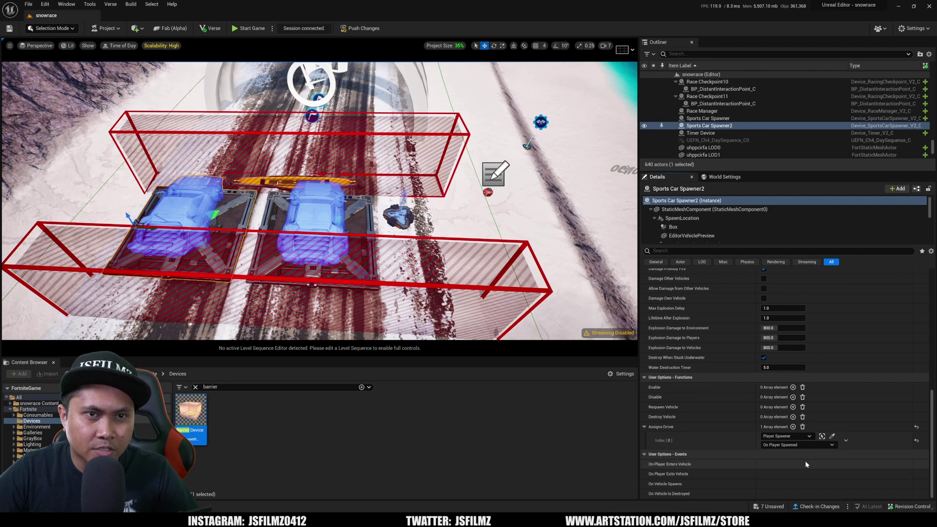
{"action": "left_click", "coordinate": [822, 436]}
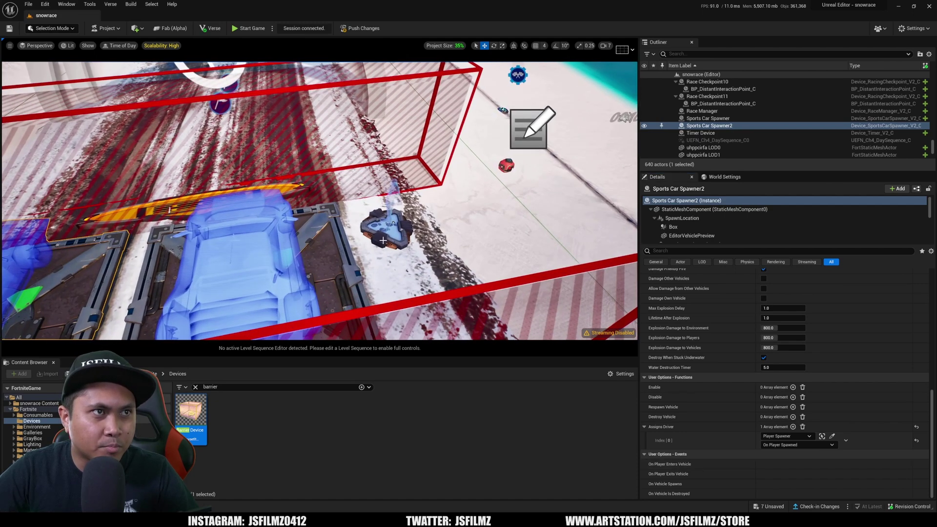
{"action": "right_click_drag", "start_coordinate": [380, 216], "coordinate": [430, 216]}
{"action": "left_click_drag", "start_coordinate": [424, 207], "coordinate": [474, 251], "text": "alt"}
{"action": "right_click_drag", "start_coordinate": [474, 251], "coordinate": [425, 263]}
{"action": "left_click_drag", "start_coordinate": [434, 265], "coordinate": [440, 264]}
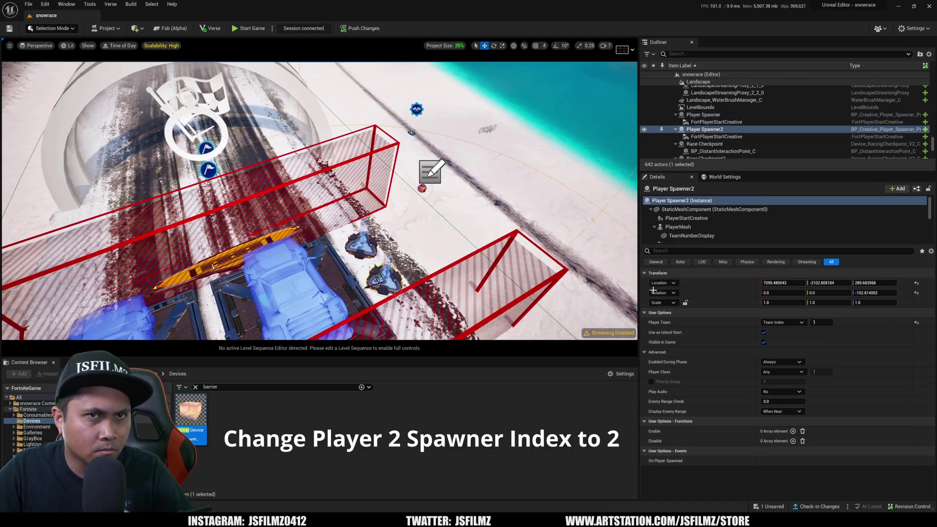
{"action": "left_click", "coordinate": [821, 322]}
{"action": "type", "text": "2"}
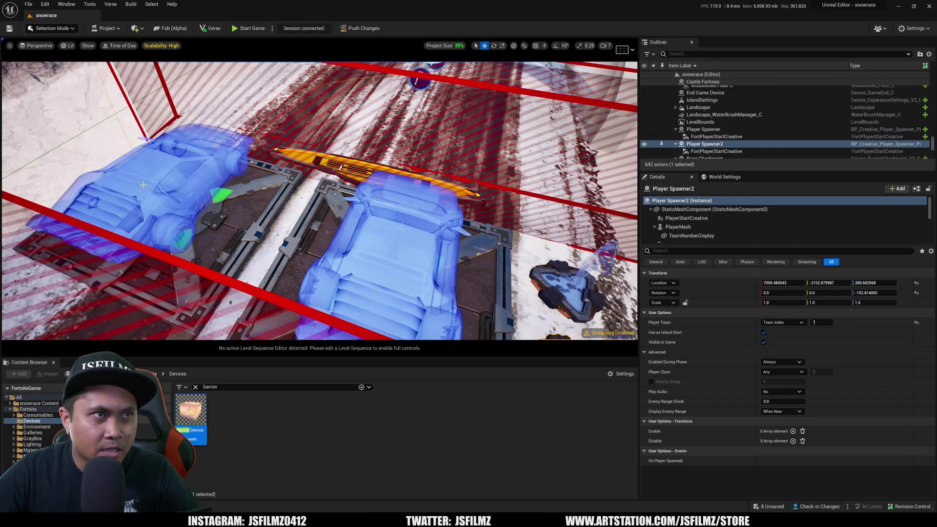
- Assign Player Spawner2's On Player Spawned event as the driver trigger of the second sports car spawner, and save the level
{"action": "left_click", "coordinate": [149, 188]}
{"action": "scroll", "coordinate": [809, 456], "scroll_direction": "down", "scroll_amount": 15}
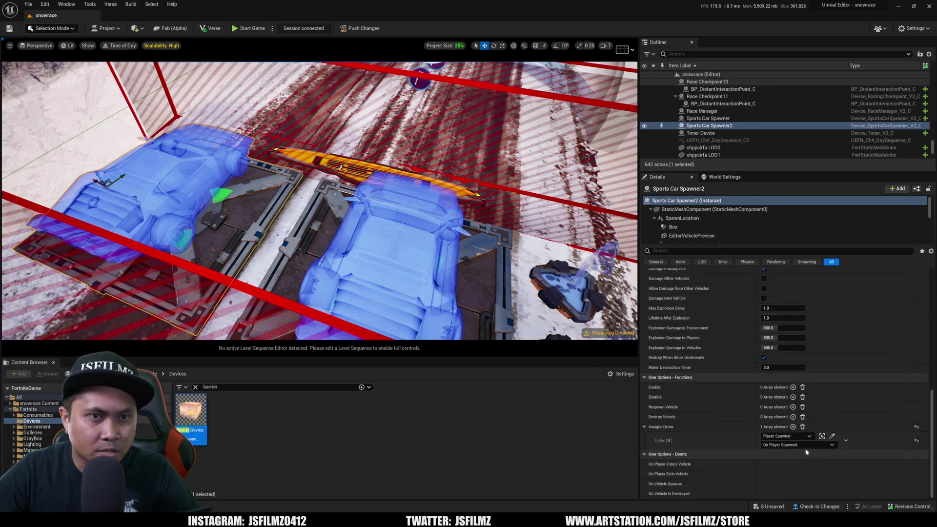
{"action": "left_click", "coordinate": [831, 436]}
{"action": "right_click_drag", "start_coordinate": [556, 284], "coordinate": [528, 271]}
{"action": "left_click", "coordinate": [502, 247]}
{"action": "left_click", "coordinate": [800, 444]}
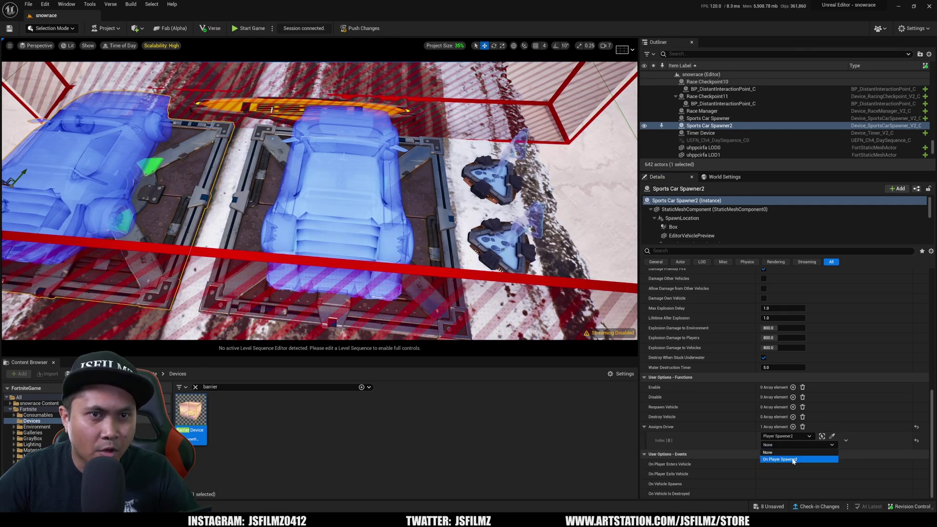
{"action": "left_click", "coordinate": [9, 28]}
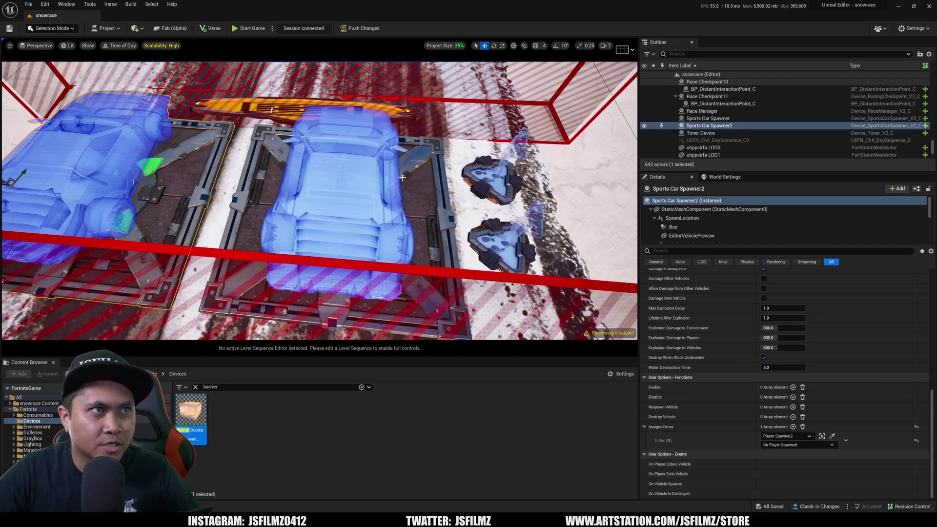
- Review the team settings of the second player spawner and the second sports car spawner
{"action": "scroll", "coordinate": [319, 200], "scroll_direction": "down", "scroll_amount": 3}
{"action": "right_click_drag", "start_coordinate": [412, 223], "coordinate": [444, 282]}
{"action": "left_click", "coordinate": [498, 244]}
{"action": "left_click", "coordinate": [376, 244]}
{"action": "key", "text": "s"}
{"action": "left_click", "coordinate": [423, 227]}
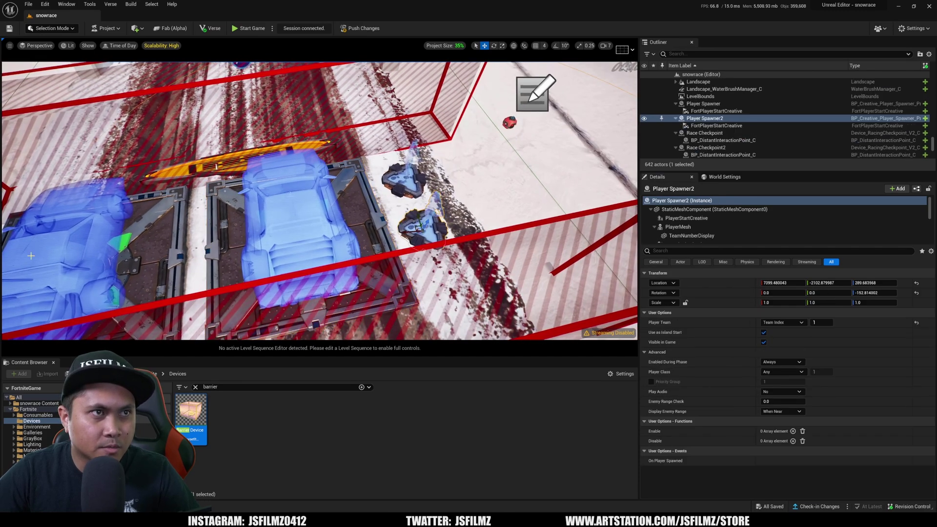
{"action": "left_click", "coordinate": [83, 234]}
{"action": "key", "text": "s"}
{"action": "right_click_drag", "start_coordinate": [83, 235], "coordinate": [62, 205]}
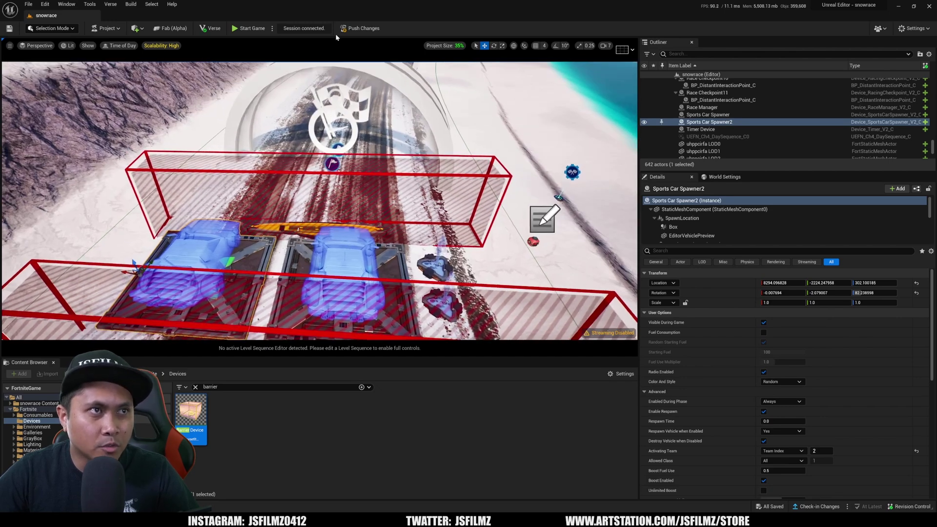
- Push the changes to the session and test-drive the car from the start line in a game
{"action": "left_click", "coordinate": [346, 29]}
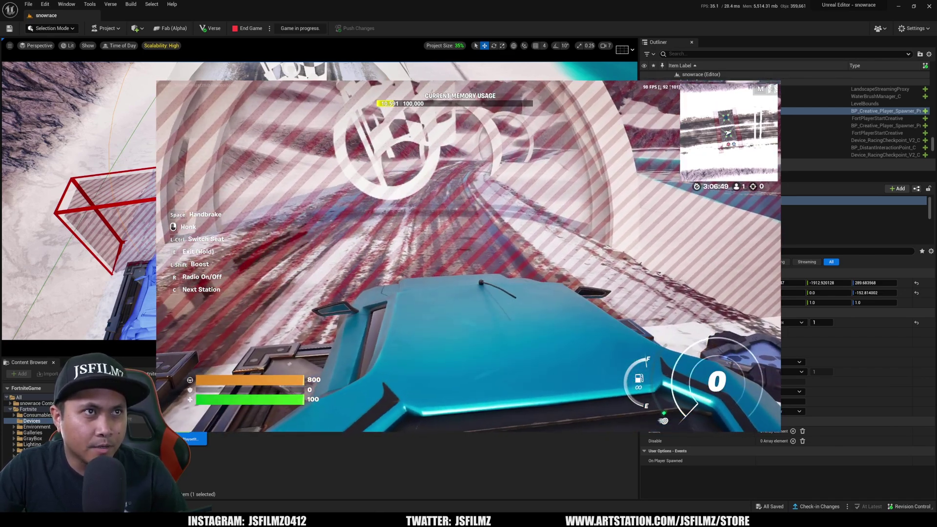
{"action": "key", "text": "w"}
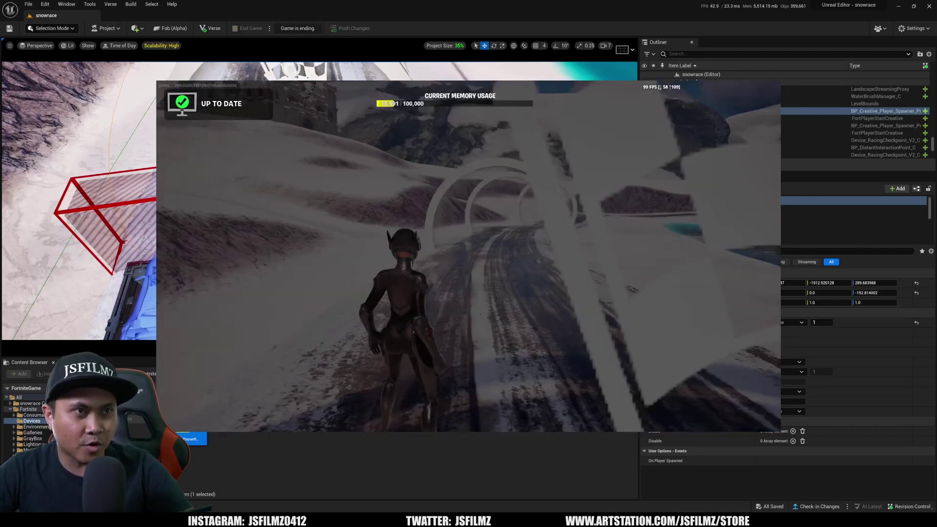
{"action": "key", "text": "super"}
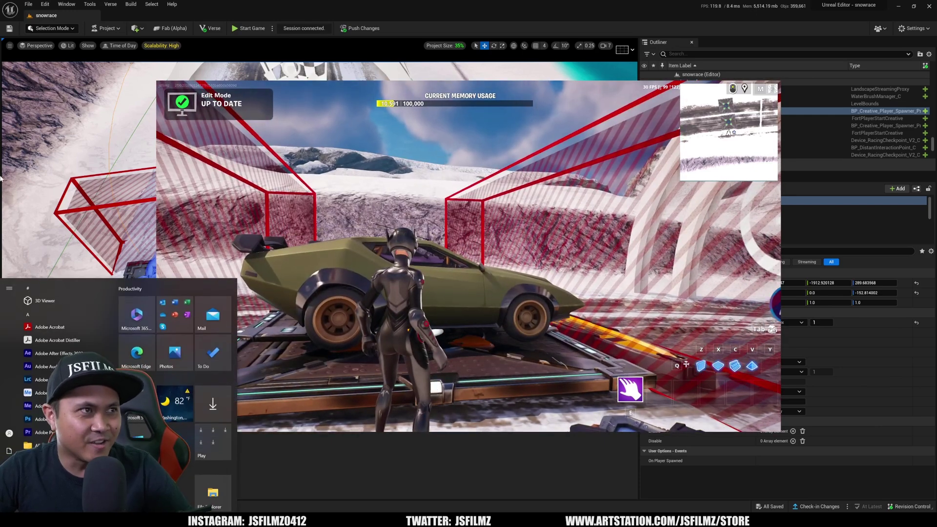
{"action": "left_click", "coordinate": [98, 142]}
{"action": "right_click_drag", "start_coordinate": [98, 141], "coordinate": [88, 148]}
{"action": "right_click_drag", "start_coordinate": [247, 310], "coordinate": [243, 310]}
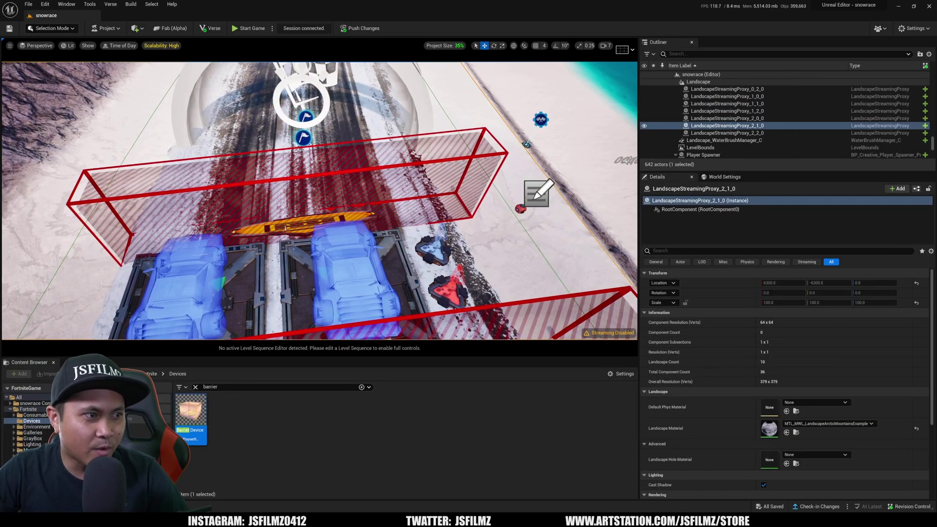
{"action": "key", "text": "alt+Tab"}
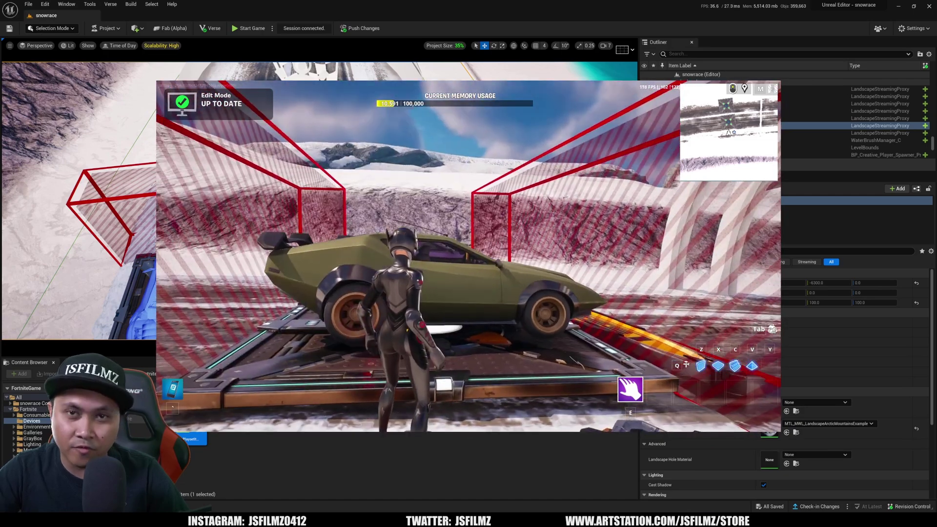
- Return to the editor and turn off Visible During Game for both sports car spawners
{"action": "key", "text": "super"}
{"action": "left_click", "coordinate": [140, 199]}
{"action": "right_click_drag", "start_coordinate": [278, 245], "coordinate": [200, 235]}
{"action": "left_click", "coordinate": [277, 244]}
{"action": "left_click", "coordinate": [764, 322]}
{"action": "right_click_drag", "start_coordinate": [293, 166], "coordinate": [320, 180]}
{"action": "left_click", "coordinate": [709, 125]}
{"action": "left_click", "coordinate": [763, 322]}
{"action": "mouse_move", "coordinate": [303, 211]}
{"action": "right_mouse_down"}
{"action": "mouse_move", "coordinate": [317, 171]}
{"action": "mouse_move", "coordinate": [322, 205]}
{"action": "mouse_move", "coordinate": [371, 215]}
{"action": "mouse_move", "coordinate": [302, 203]}
{"action": "right_mouse_up"}
{"action": "left_click", "coordinate": [311, 175]}
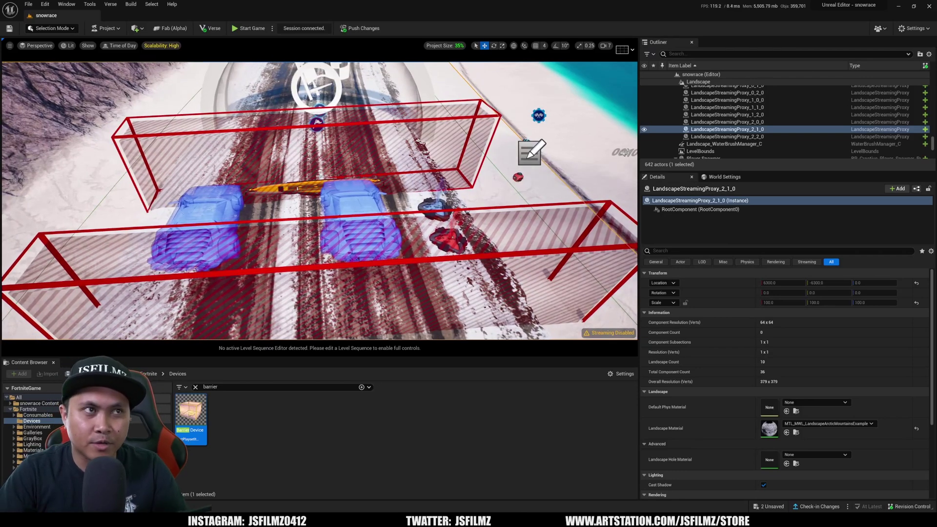